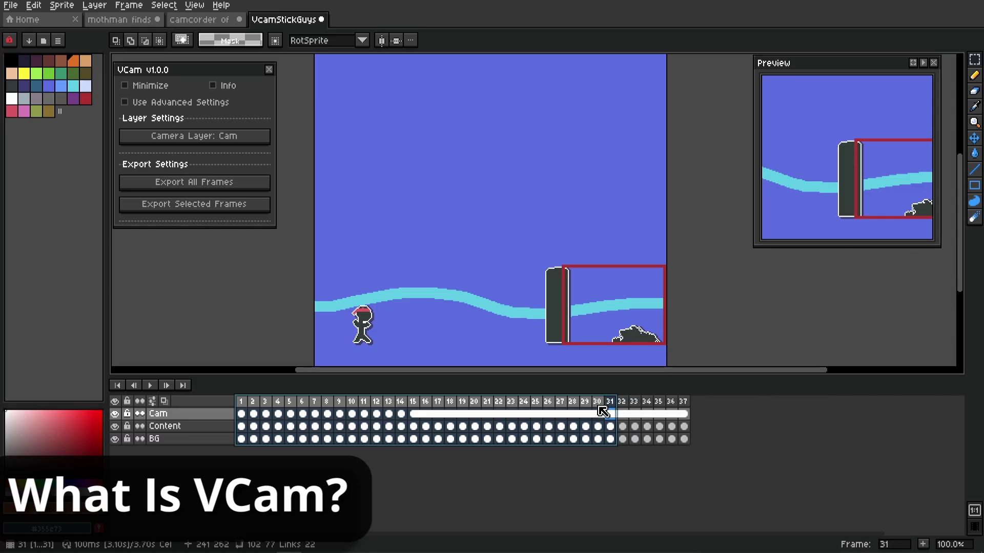
# - Export frames 1 to 31 of the stick-figure sprite with VCam and play the exported animation
pyautogui.moveTo(603, 412); pyautogui.dragTo(235, 414)
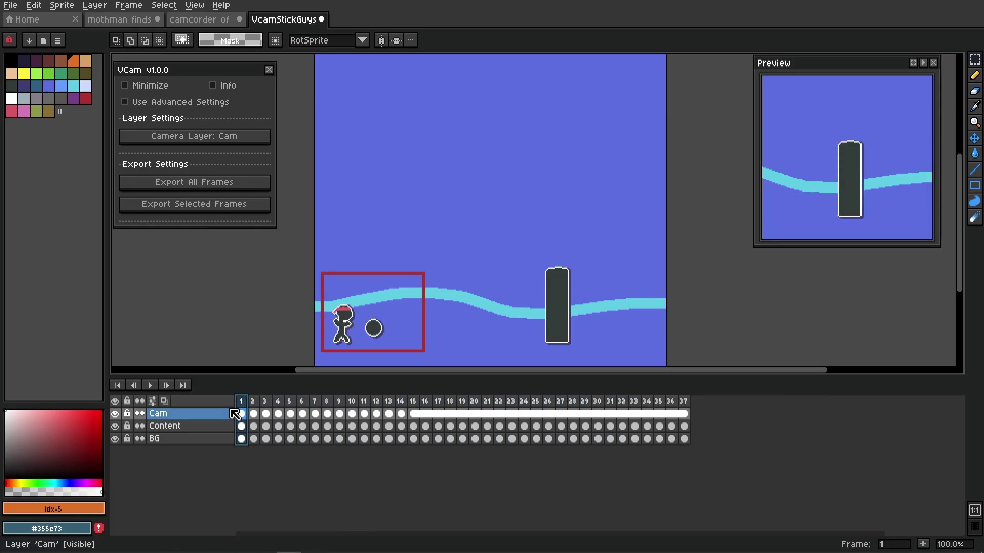
pyautogui.click(219, 203)
pyautogui.click(150, 385)
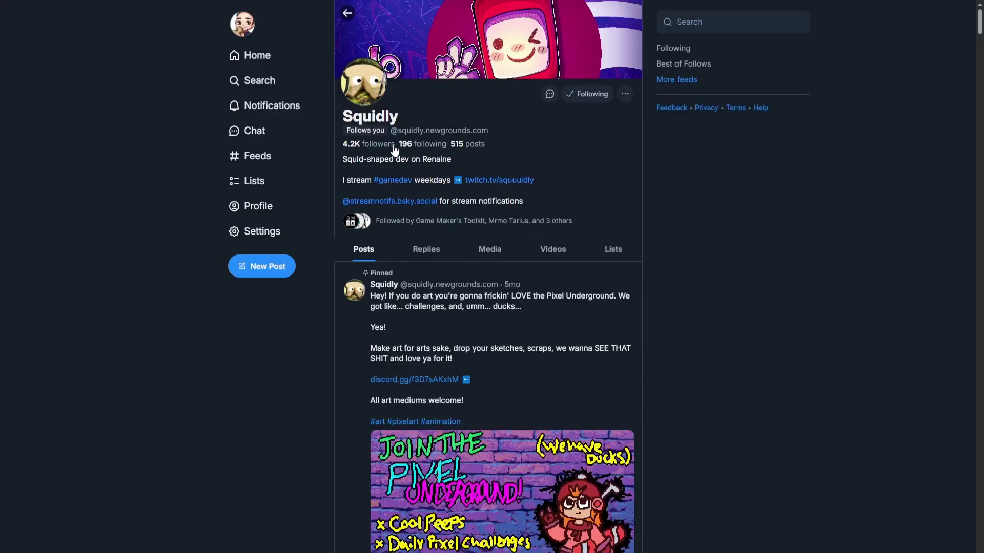
# - Browse the sprite artist's social profile posts and Twitch channel page
pyautogui.scroll(-15, 644, 266)
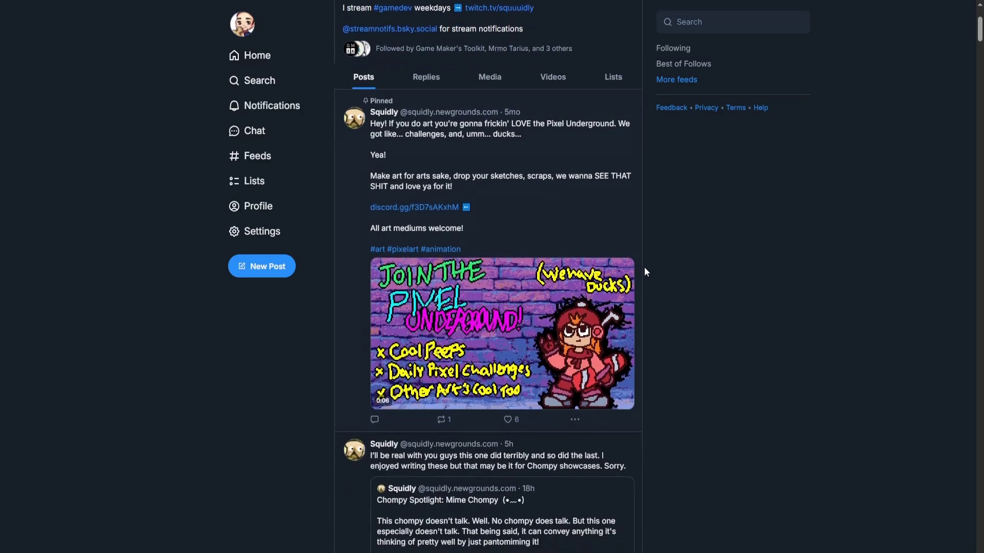
pyautogui.scroll(-10, 699, 286)
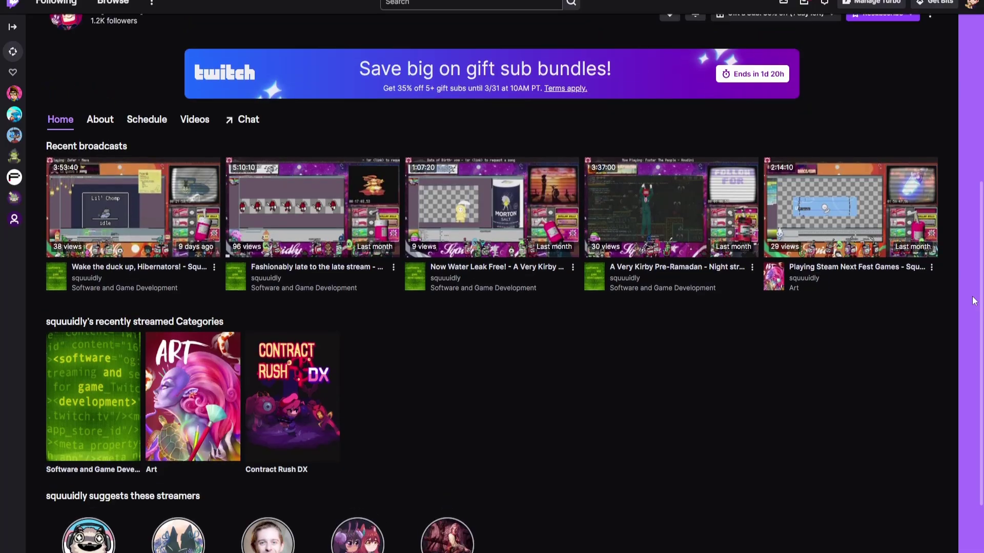
pyautogui.scroll(5, 973, 301)
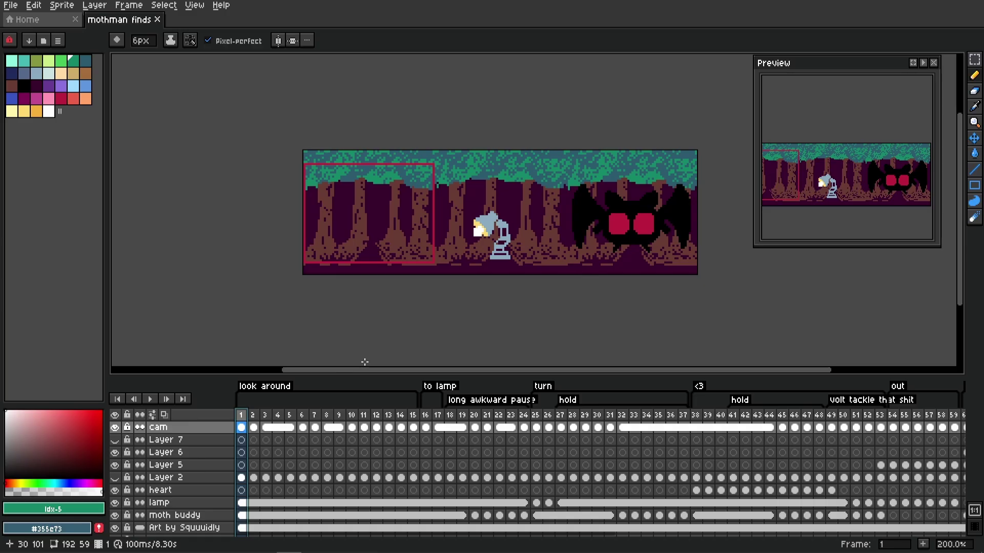
# - Open the VCam extension for the mothman sprite and move its dialog clear of the canvas
pyautogui.click(139, 7)
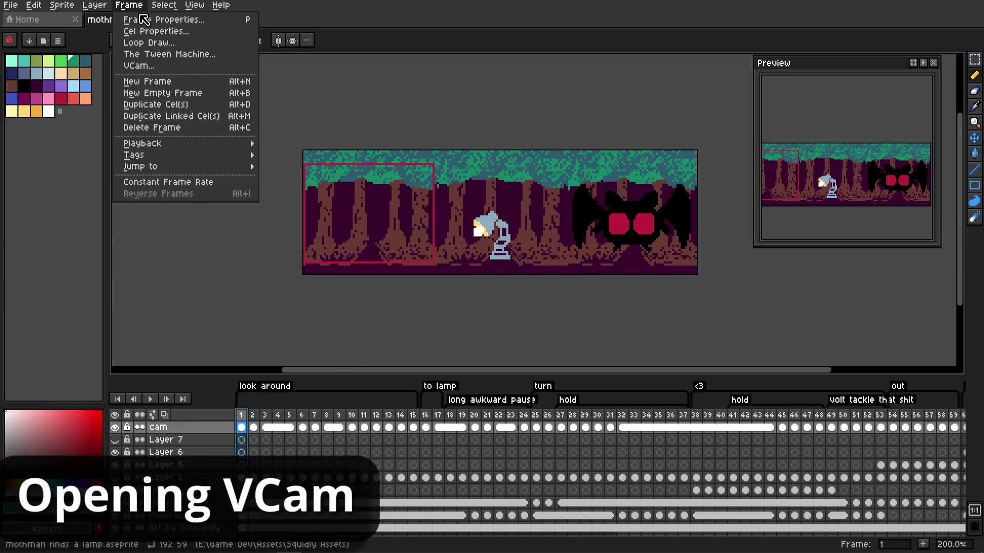
pyautogui.click(174, 71)
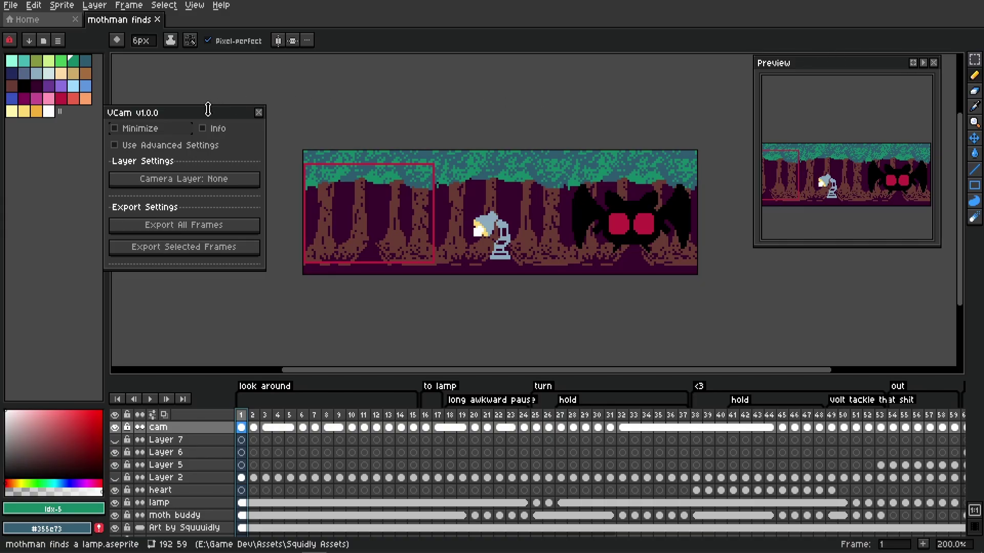
pyautogui.moveTo(209, 110); pyautogui.dragTo(219, 68)
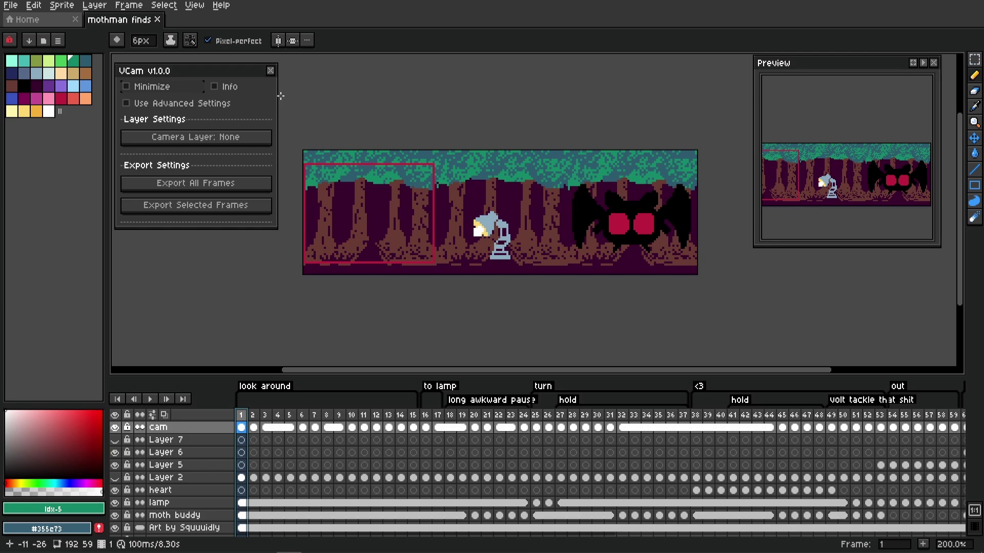
# - Preview the VCam dialog's minimized state, restore it, and check its Info option
pyautogui.click(172, 91)
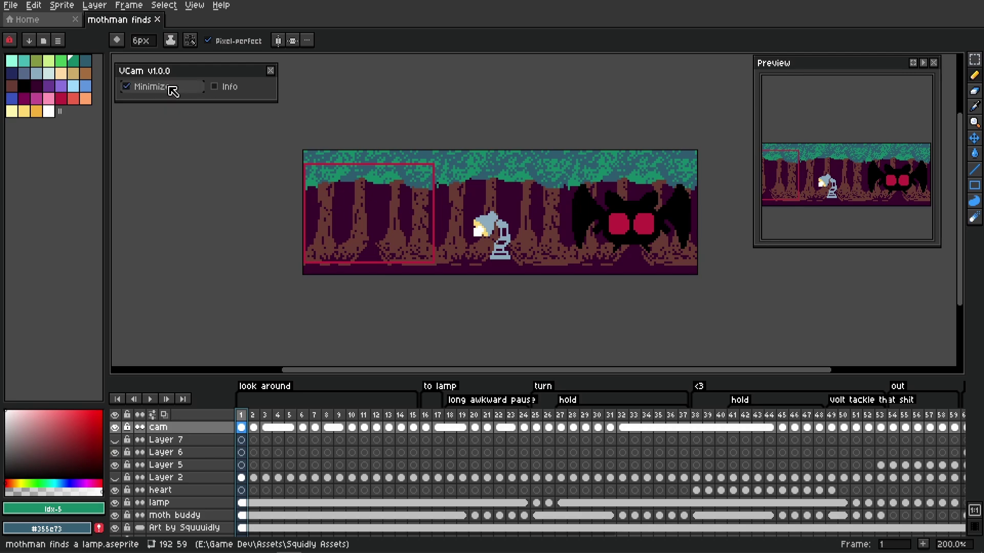
pyautogui.click(172, 89)
pyautogui.click(226, 87)
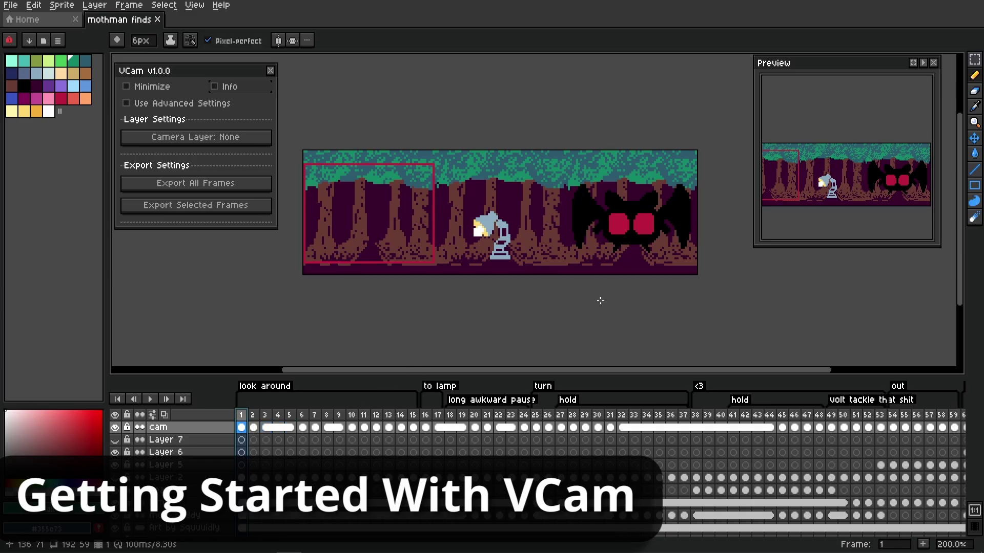
# - Reposition the camera rectangle in frame 1 of the cam layer to about X 4, Y 5 with the Move tool
pyautogui.moveTo(514, 258); pyautogui.dragTo(531, 270)
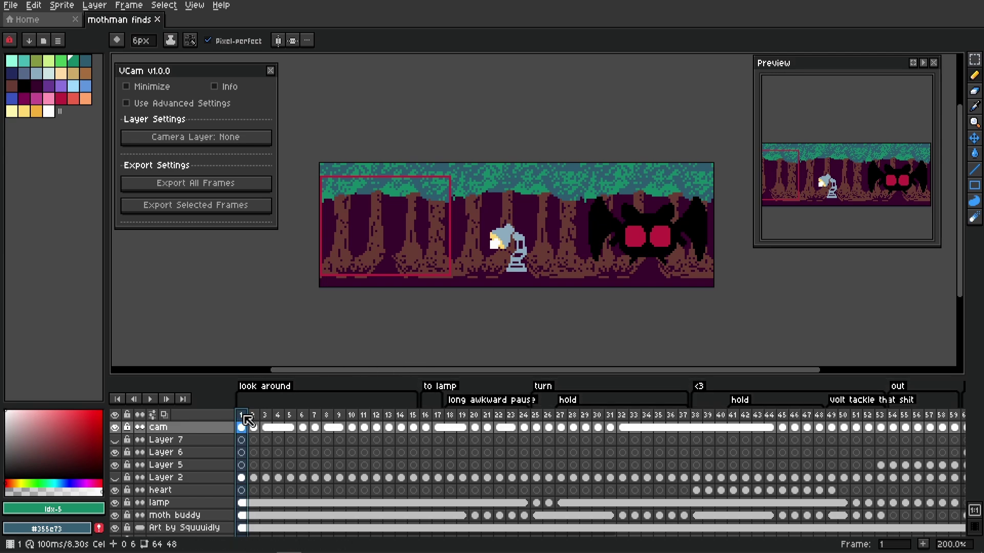
pyautogui.moveTo(245, 417)
pyautogui.mouseDown()
pyautogui.moveTo(933, 462)
pyautogui.moveTo(831, 457)
pyautogui.moveTo(904, 456)
pyautogui.moveTo(857, 439)
pyautogui.moveTo(242, 426)
pyautogui.mouseUp()
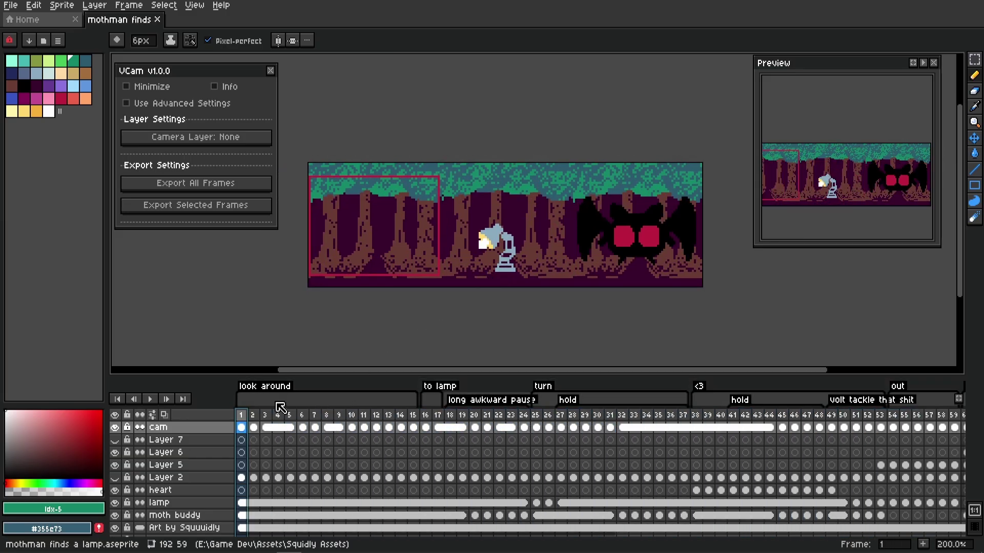
pyautogui.moveTo(244, 416)
pyautogui.mouseDown()
pyautogui.moveTo(471, 418)
pyautogui.moveTo(712, 438)
pyautogui.moveTo(242, 433)
pyautogui.mouseUp()
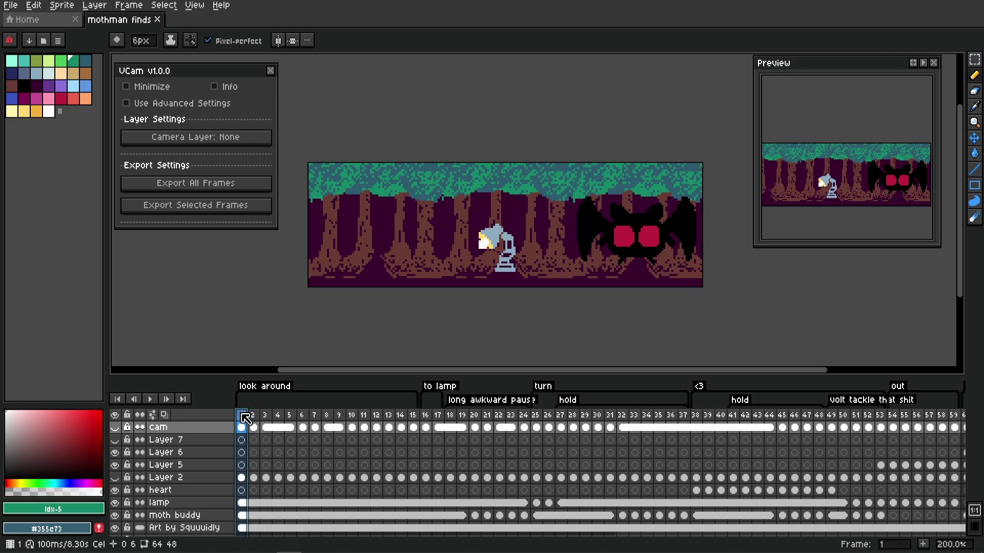
pyautogui.moveTo(241, 415)
pyautogui.mouseDown()
pyautogui.moveTo(813, 424)
pyautogui.moveTo(298, 433)
pyautogui.moveTo(240, 420)
pyautogui.mouseUp()
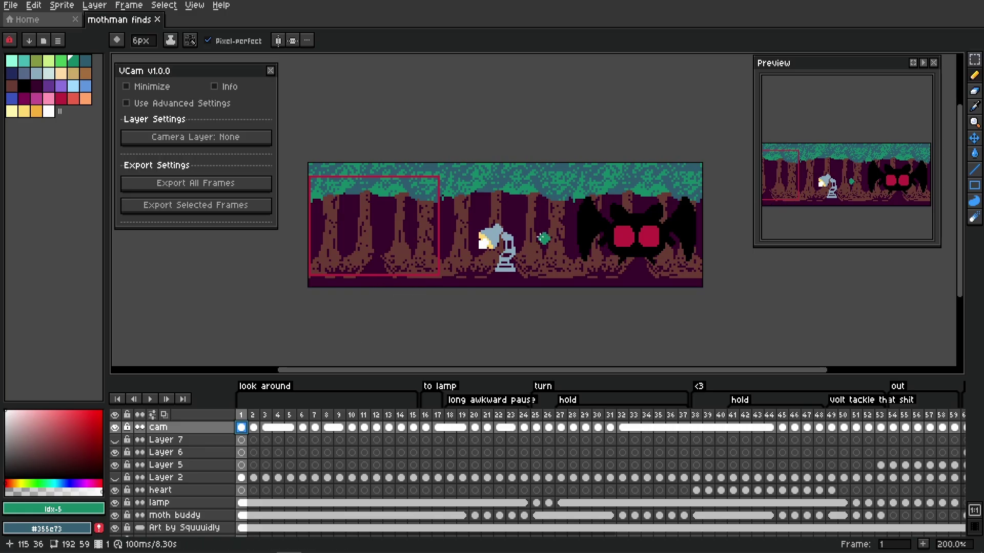
pyautogui.click(973, 138)
pyautogui.moveTo(410, 230); pyautogui.dragTo(617, 244)
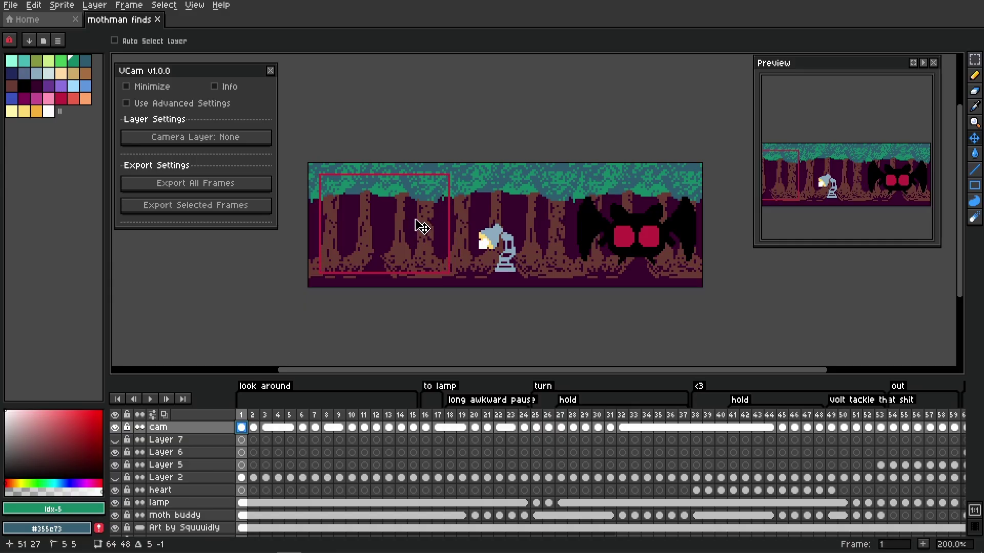
pyautogui.moveTo(591, 226); pyautogui.dragTo(413, 226)
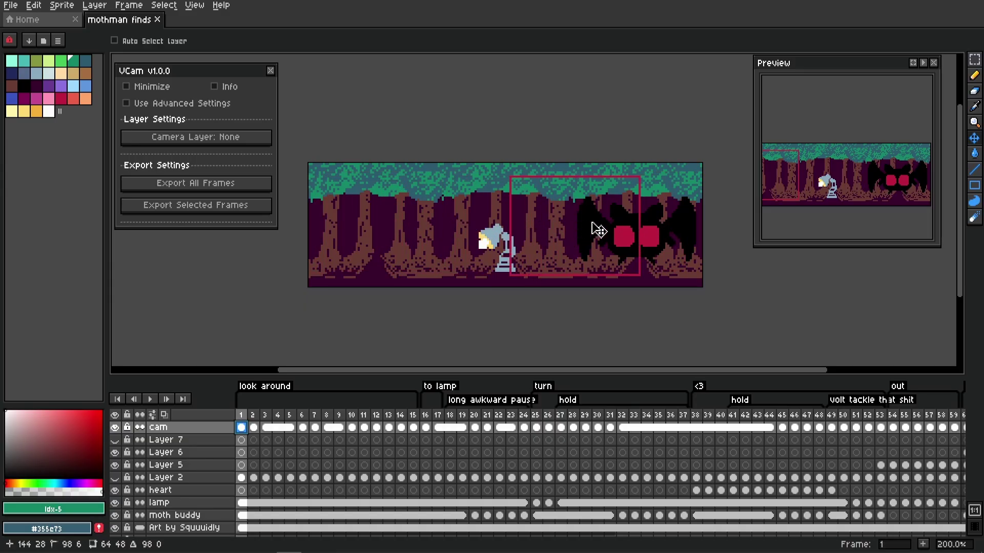
pyautogui.moveTo(598, 230); pyautogui.dragTo(425, 228)
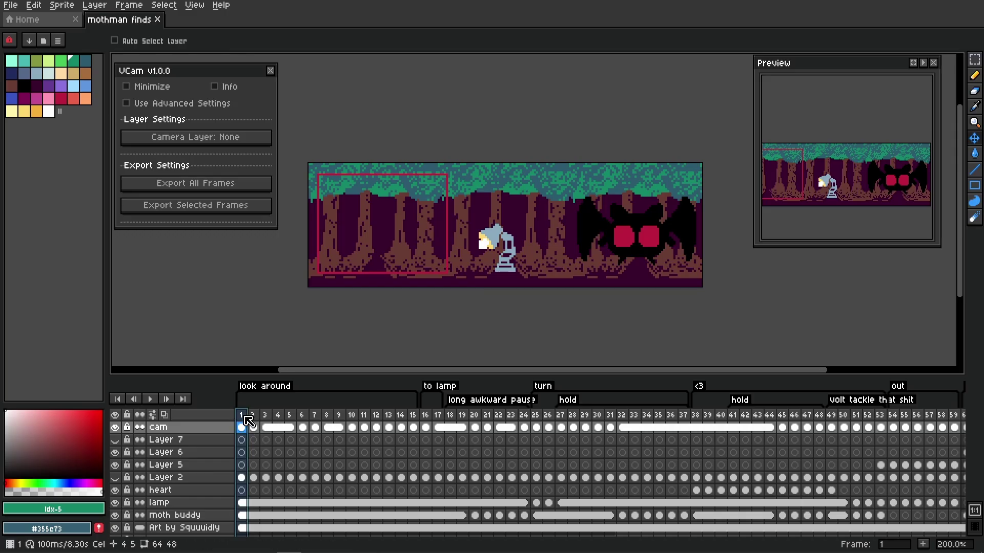
pyautogui.moveTo(246, 417)
pyautogui.mouseDown()
pyautogui.moveTo(313, 417)
pyautogui.moveTo(233, 415)
pyautogui.mouseUp()
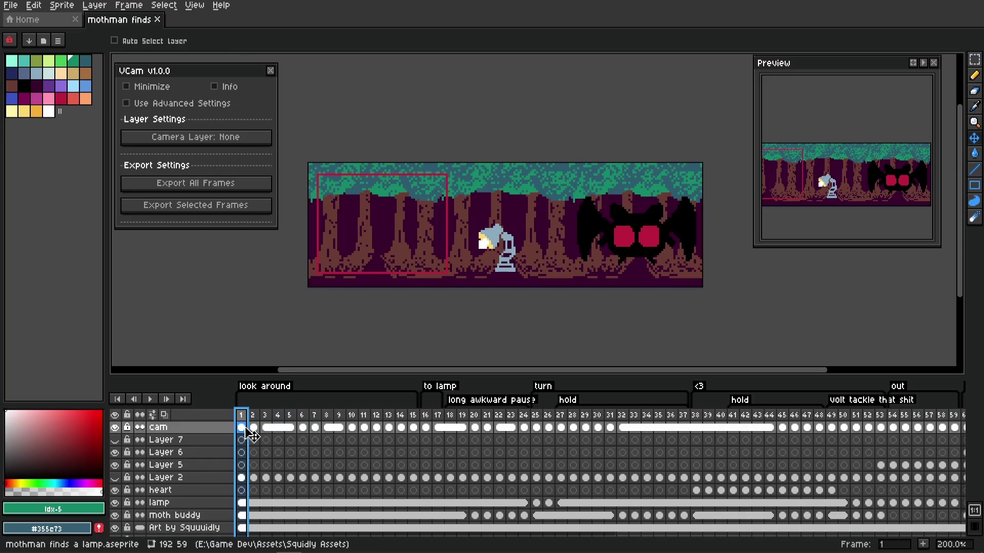
pyautogui.click(242, 427)
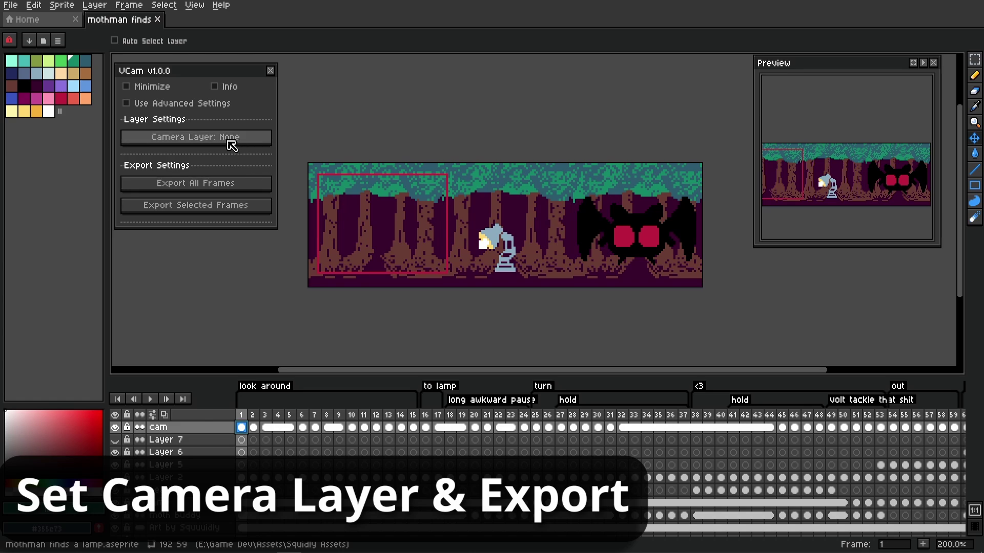
# - Set cam as VCam's camera layer and export all frames to a new sprite
pyautogui.click(180, 140)
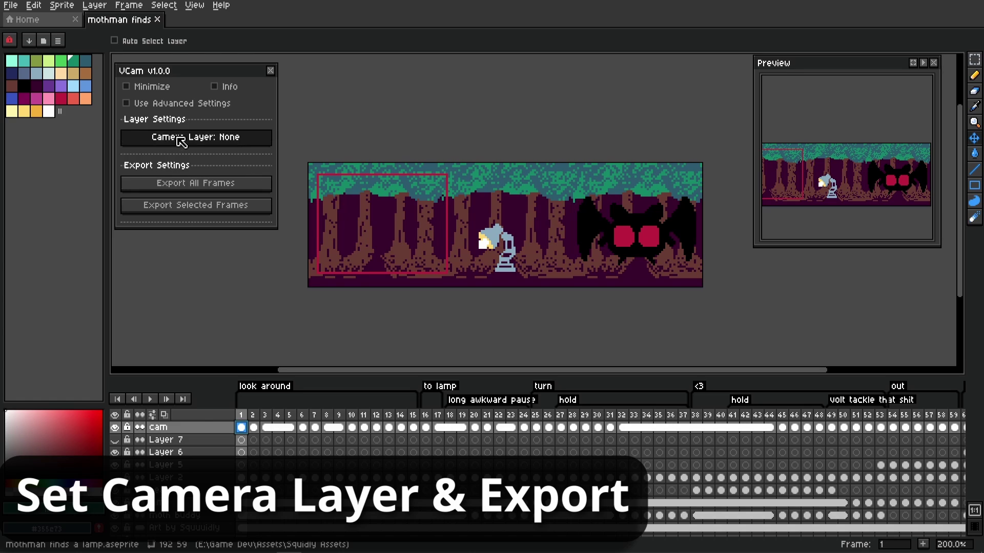
pyautogui.click(238, 140)
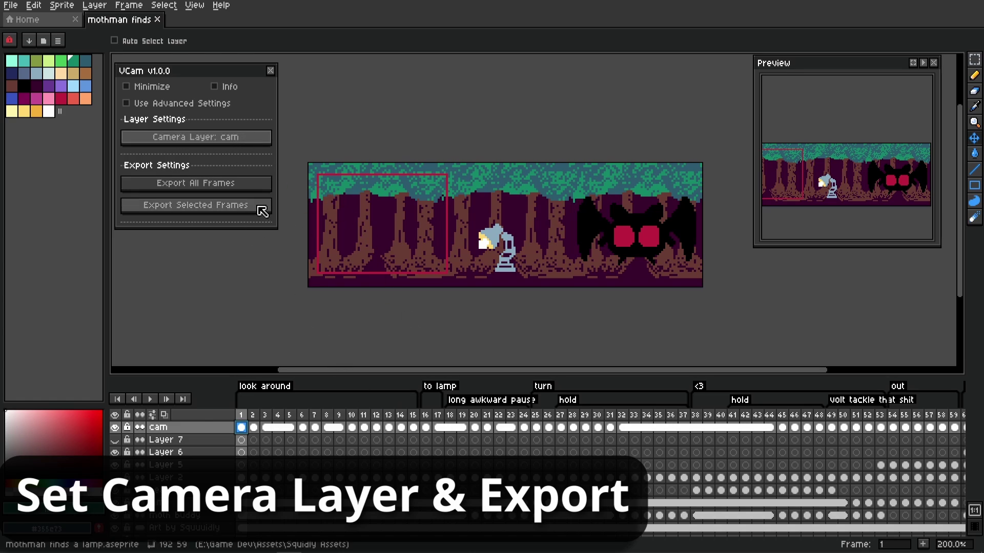
pyautogui.click(223, 187)
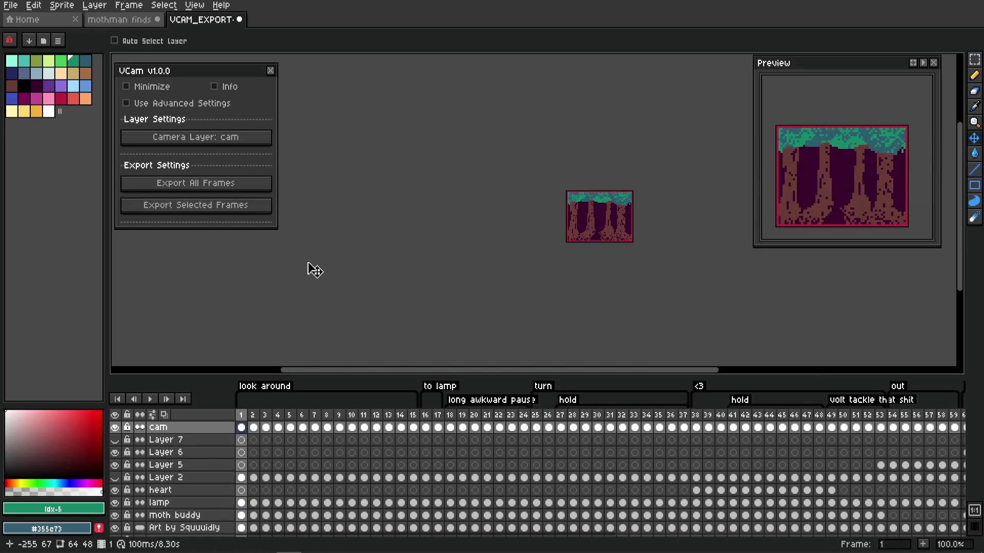
# - Examine the exported sprite's cropped canvas, its layers and the cam layer's cel in frame 1
pyautogui.scroll(4, 429, 270)
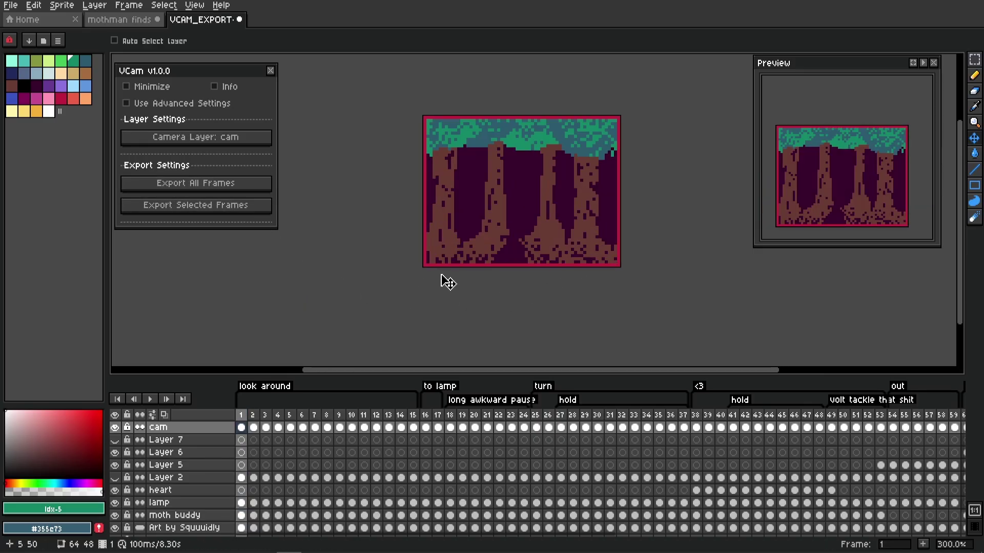
pyautogui.scroll(-1, 448, 318)
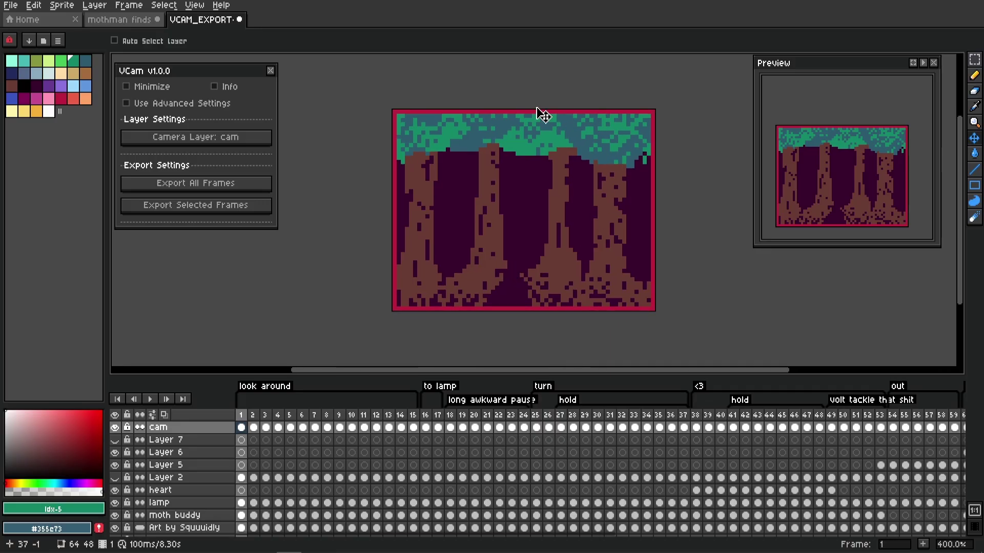
pyautogui.hscroll(3, 563, 204)
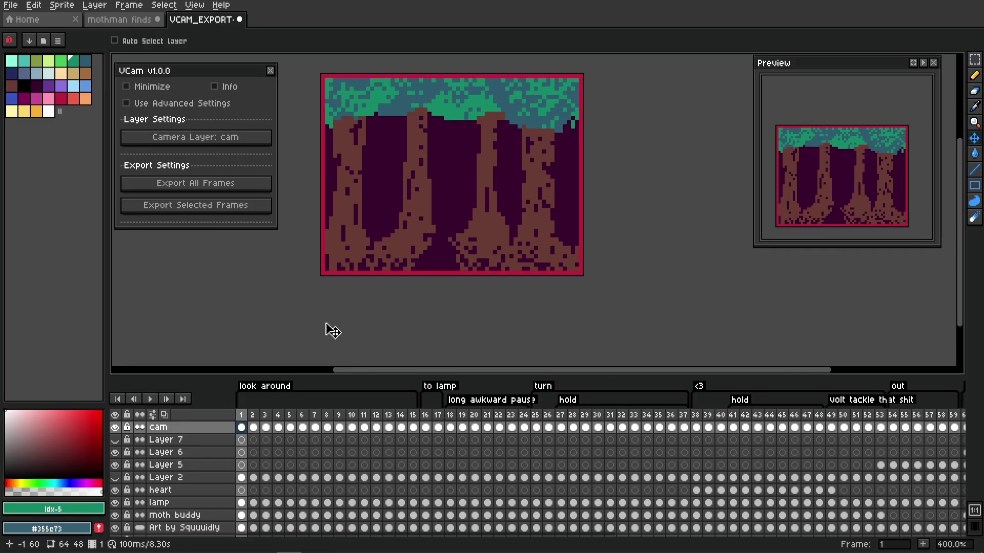
pyautogui.moveTo(245, 419); pyautogui.dragTo(152, 466)
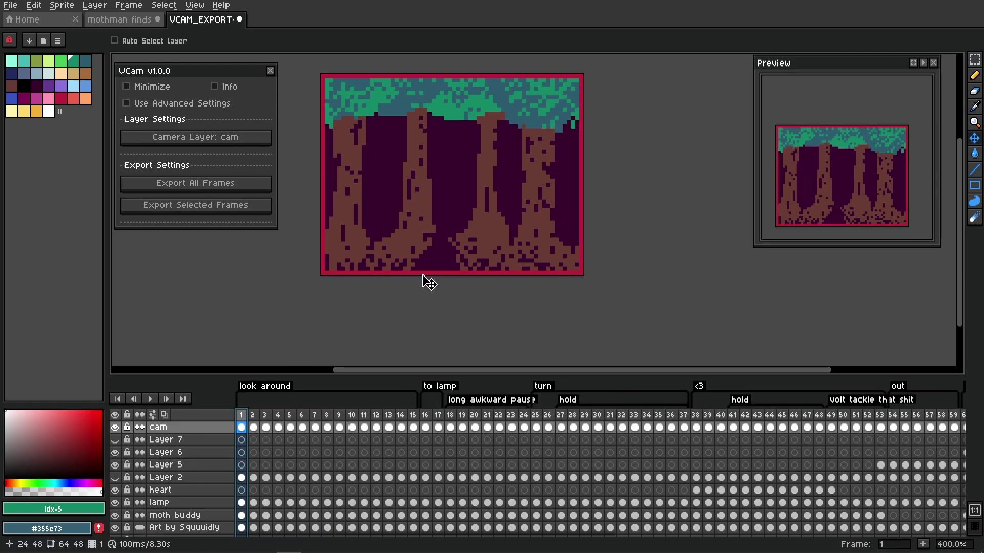
pyautogui.hscroll(-3, 405, 279)
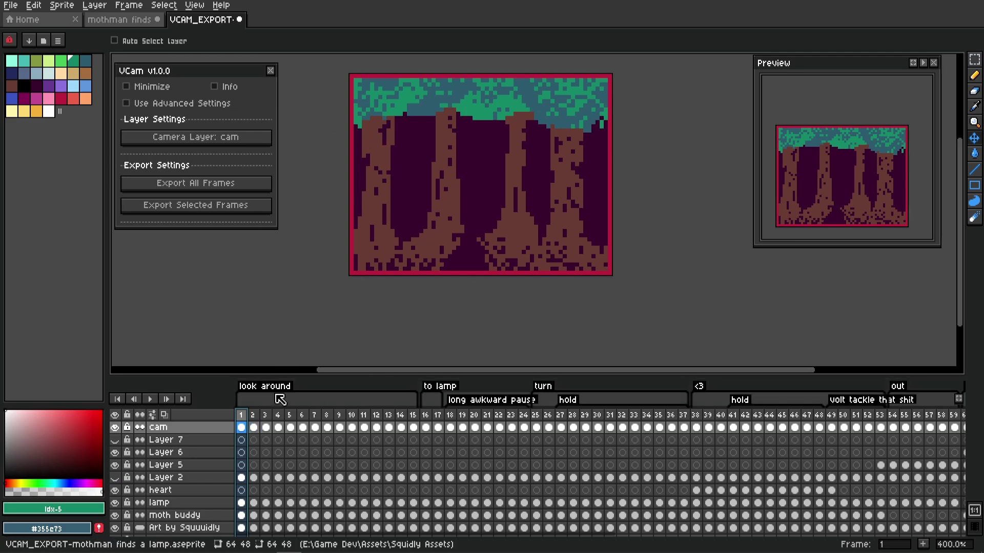
pyautogui.scroll(-1, 323, 328)
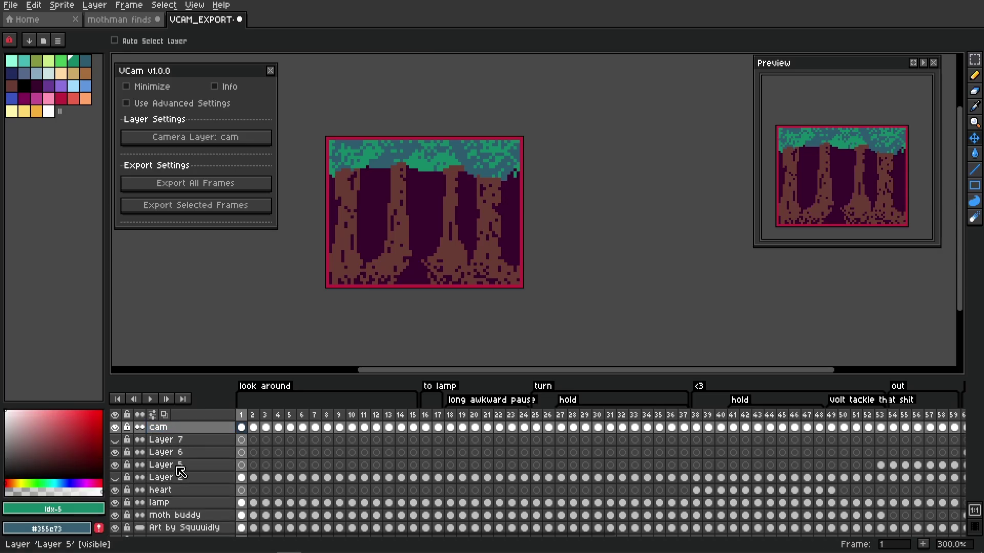
pyautogui.scroll(-1, 184, 478)
pyautogui.scroll(1, 215, 450)
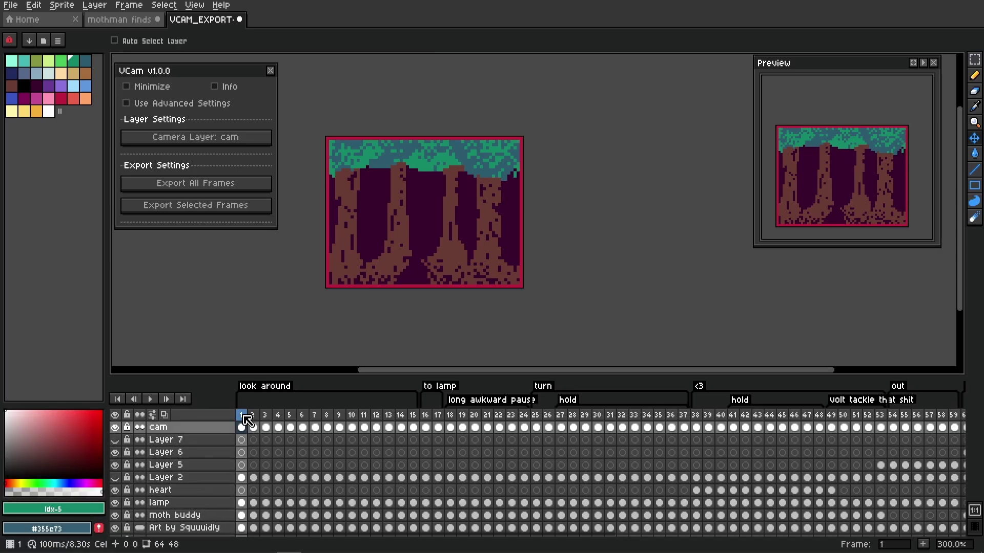
pyautogui.moveTo(247, 420); pyautogui.dragTo(242, 439)
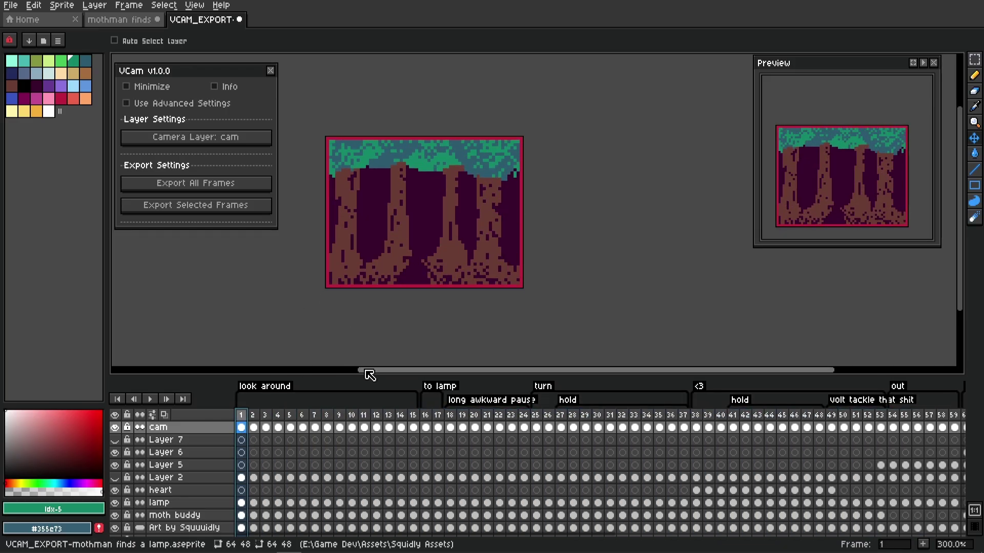
pyautogui.click(242, 429)
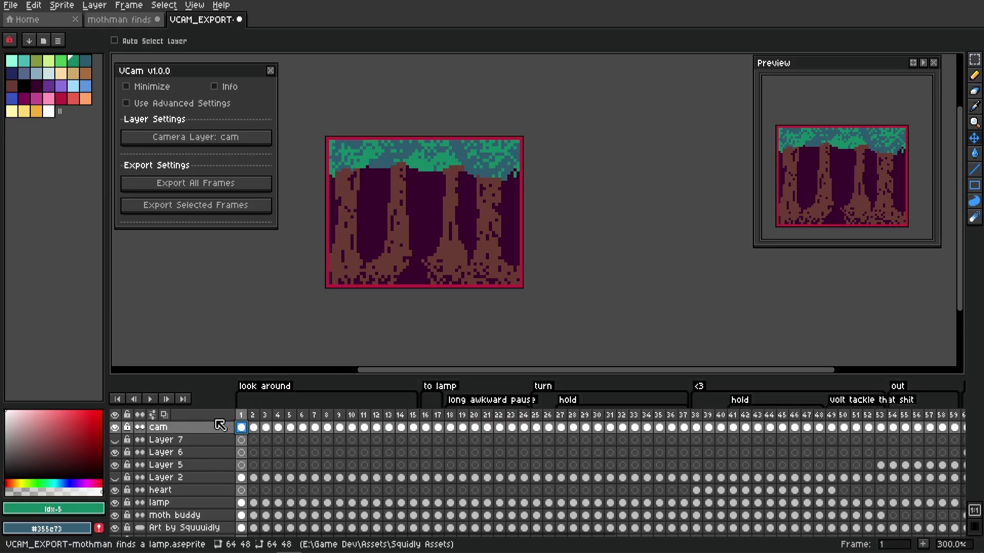
# - Hide the cam layer, play back the exported animation, and show the cam layer again
pyautogui.click(115, 427)
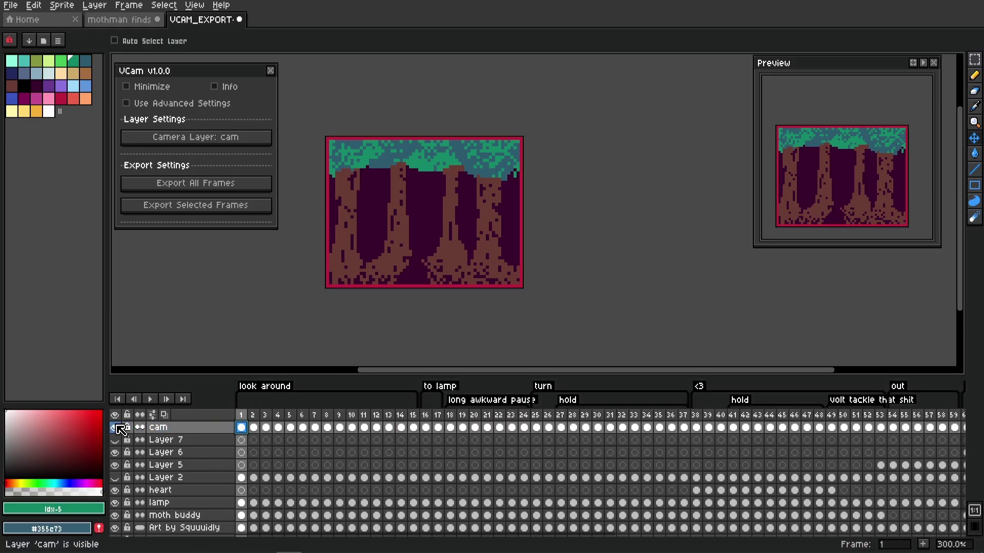
pyautogui.click(150, 399)
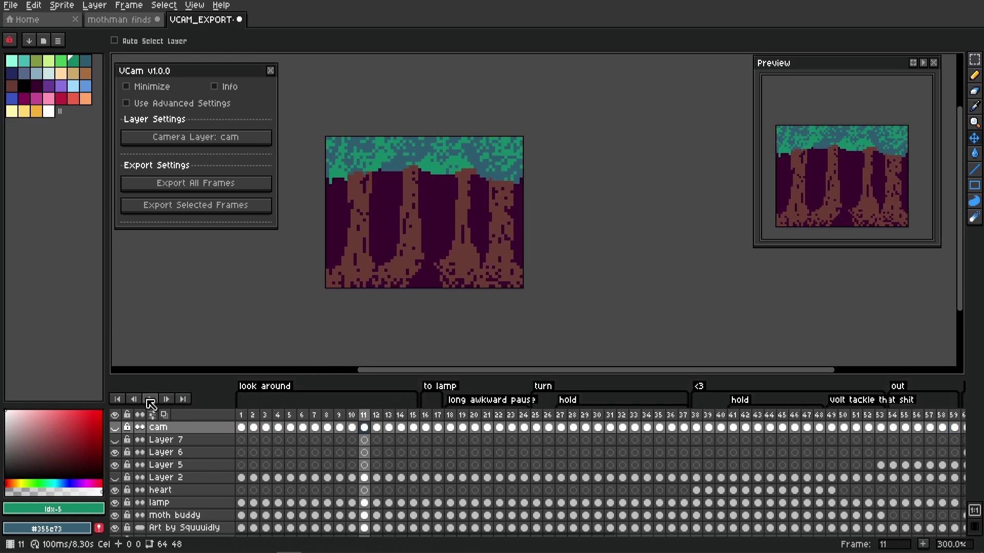
pyautogui.click(116, 428)
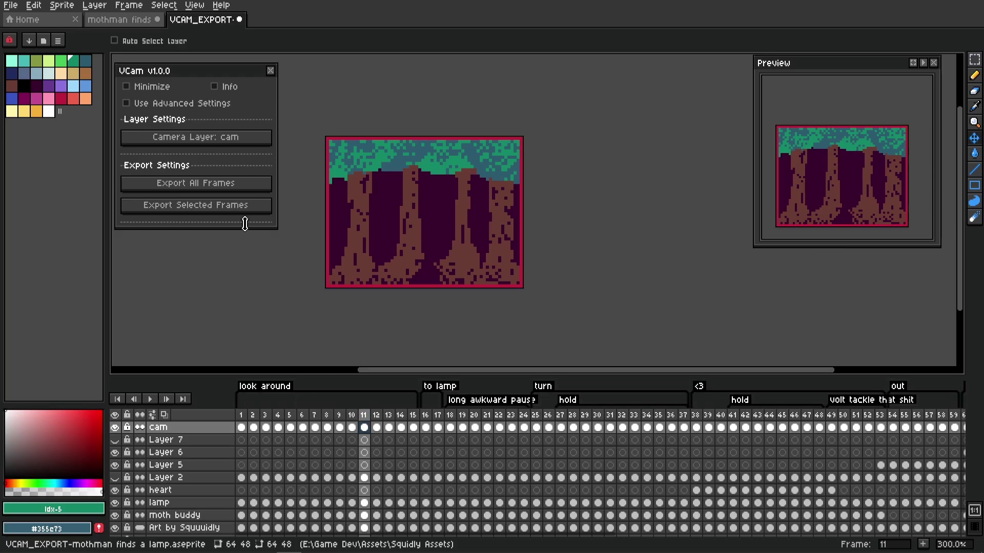
pyautogui.click(190, 213)
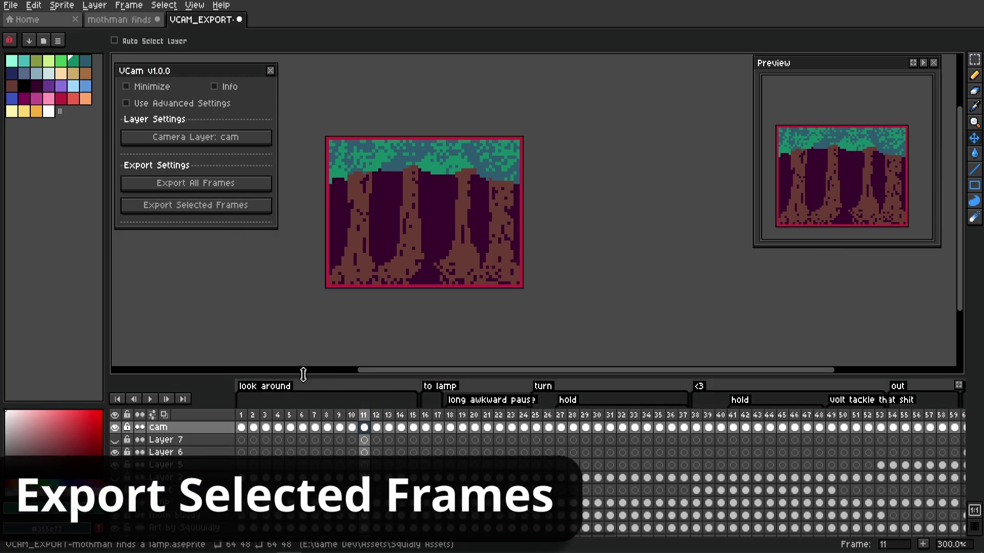
# - Close the full export without saving it and export only frames 18 to 53 of the mothman sprite with VCam
pyautogui.click(239, 19)
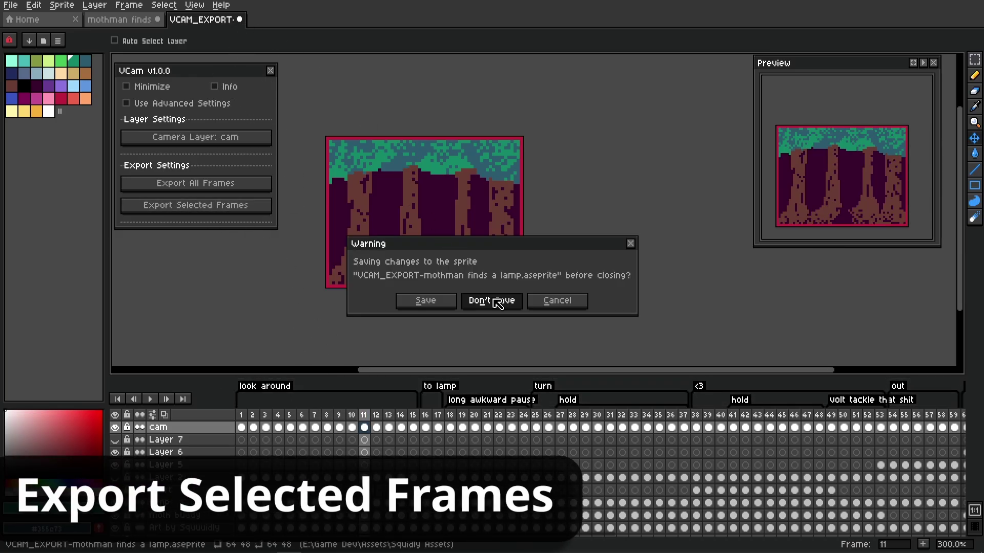
pyautogui.click(492, 301)
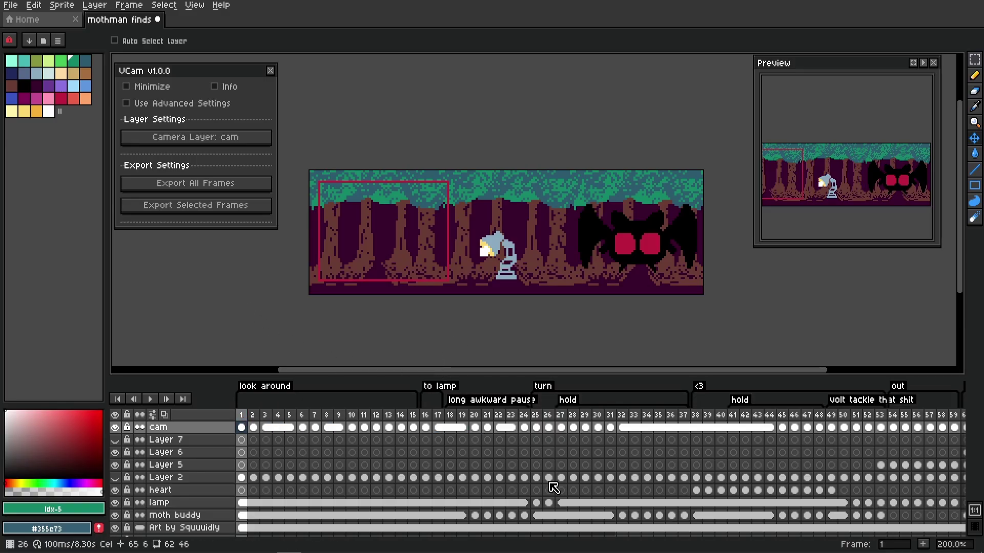
pyautogui.moveTo(454, 429); pyautogui.dragTo(883, 429)
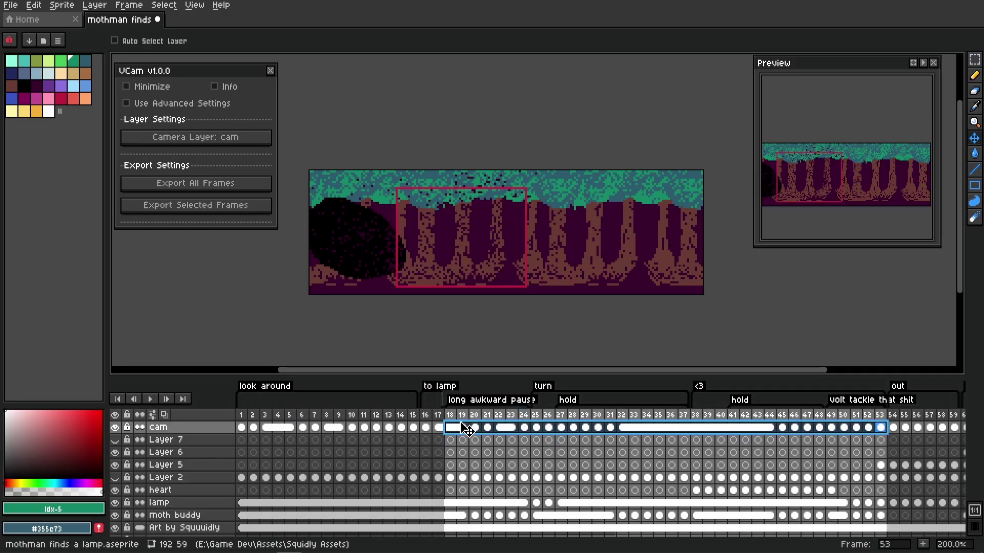
pyautogui.click(198, 211)
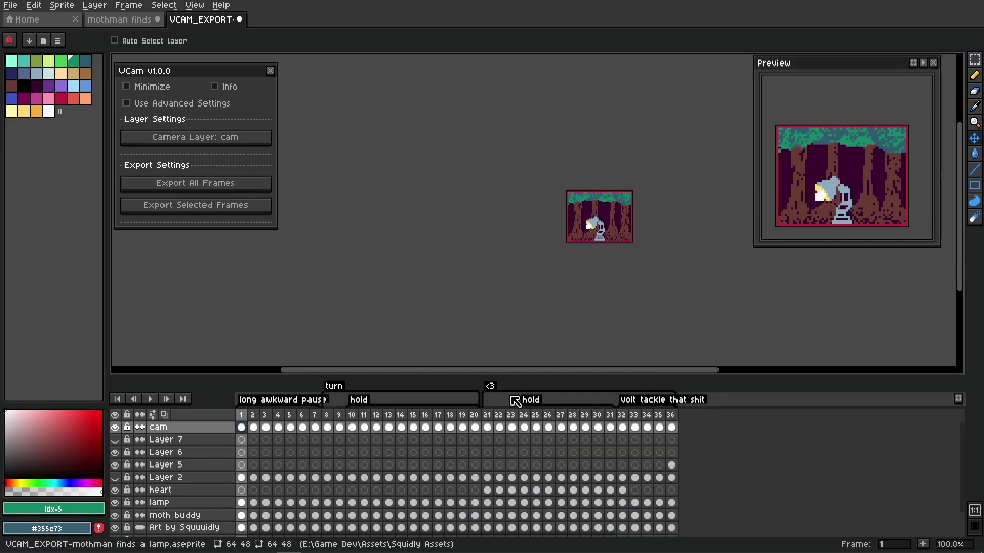
# - Play back the partial export with the cam layer shown and with it hidden, and show the layer again
pyautogui.scroll(2, 617, 204)
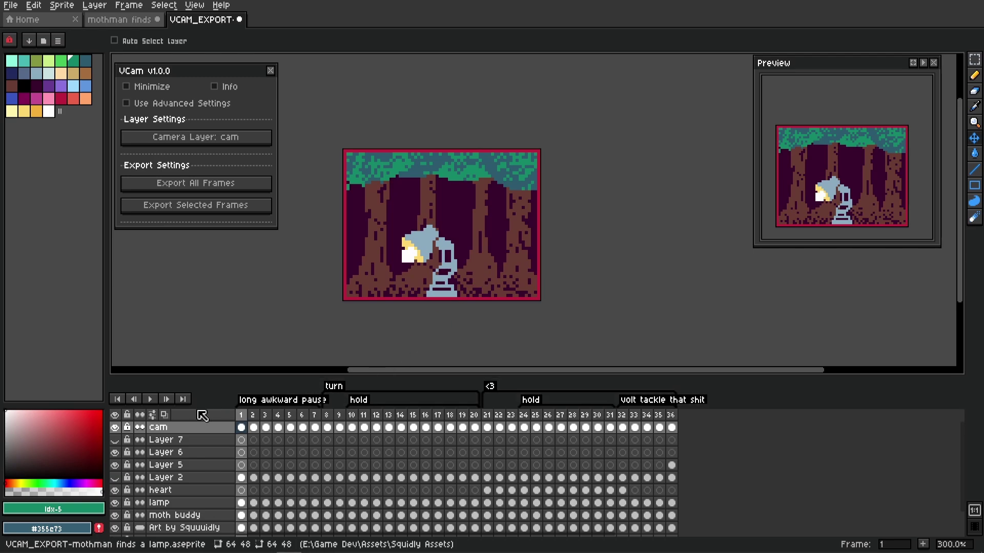
pyautogui.click(155, 400)
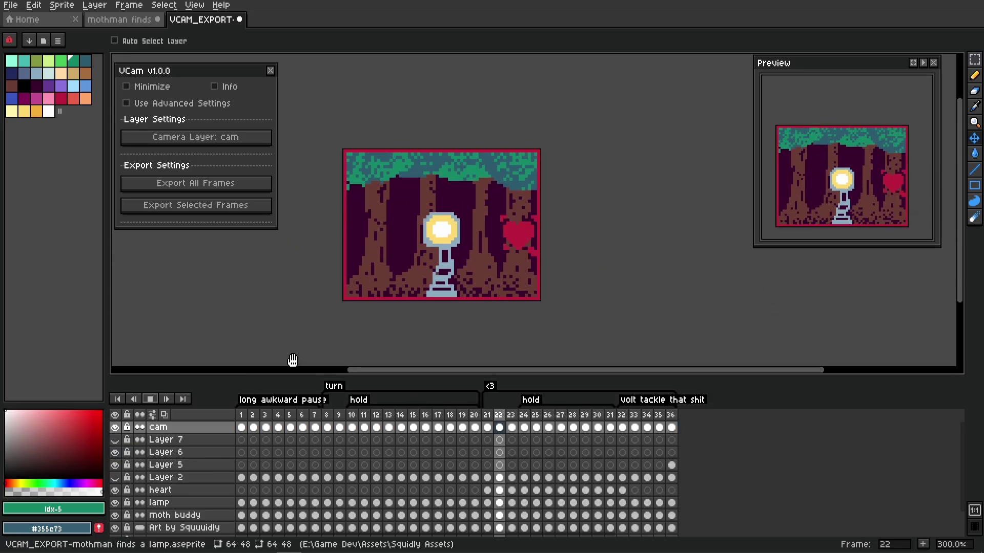
pyautogui.click(152, 399)
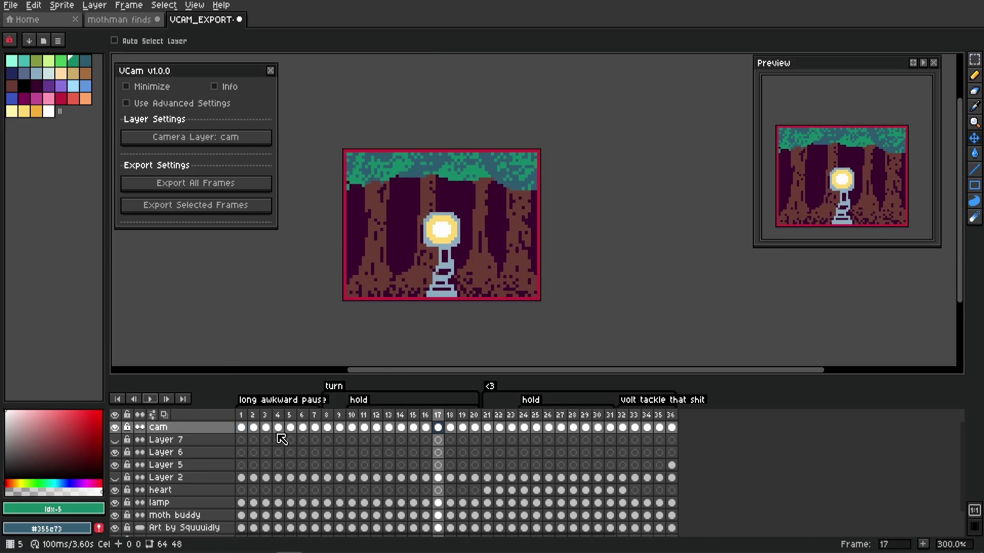
pyautogui.click(116, 428)
pyautogui.press('Return')
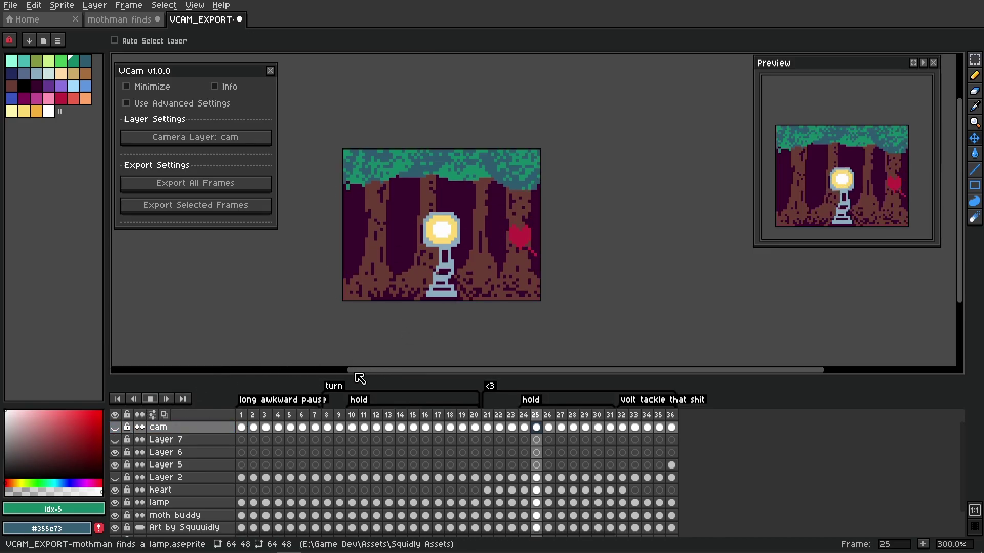
pyautogui.click(151, 400)
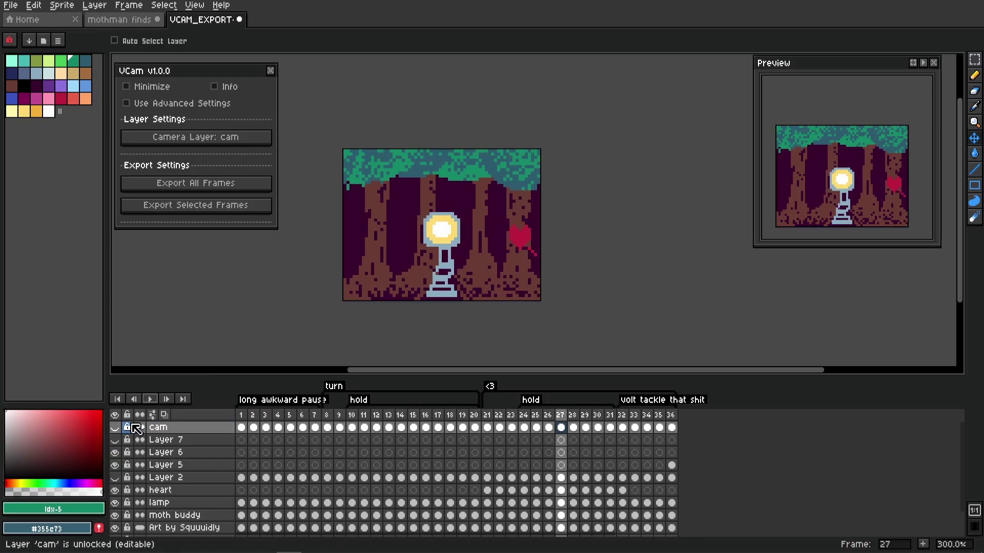
pyautogui.click(114, 428)
pyautogui.moveTo(276, 356); pyautogui.dragTo(336, 350)
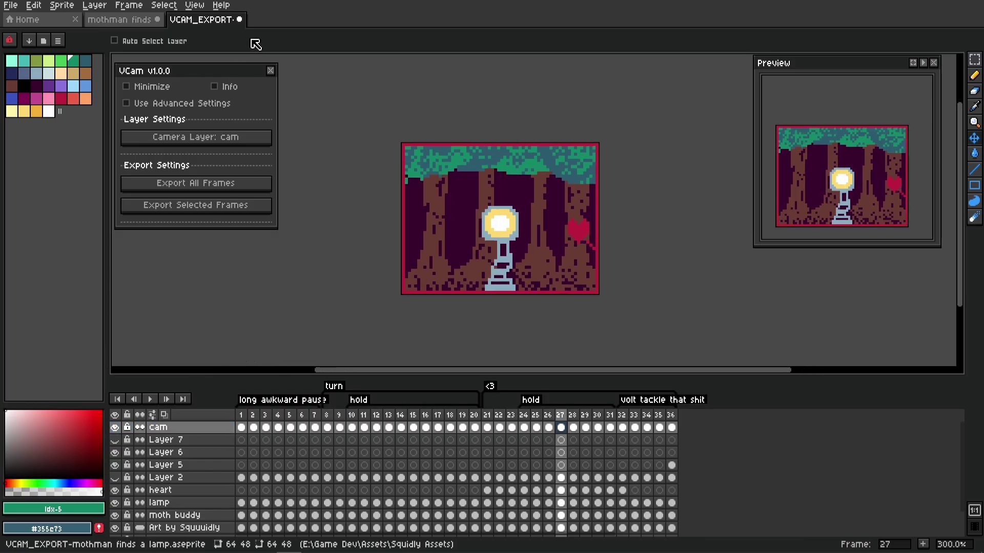
# - Close the partial mothman export without saving it
pyautogui.click(239, 19)
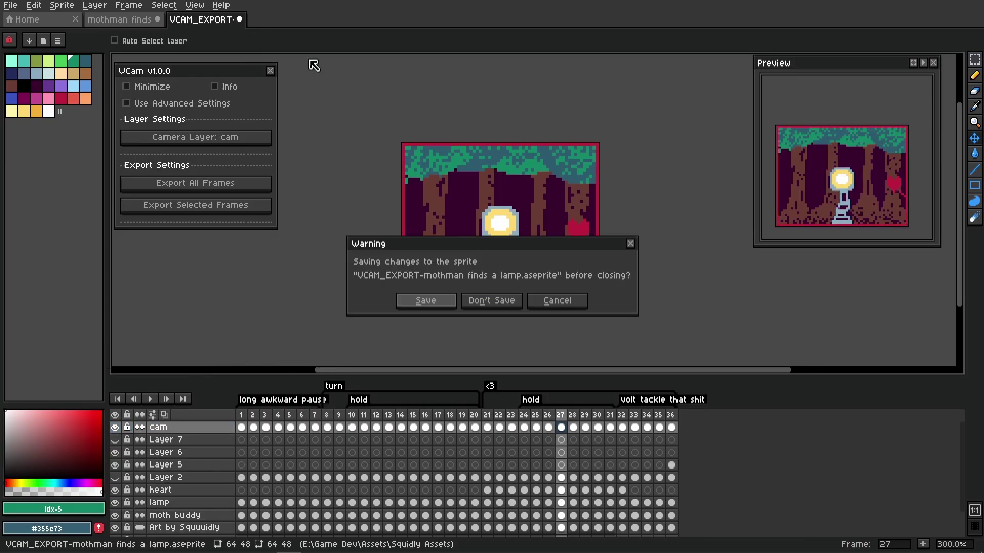
pyautogui.click(493, 302)
pyautogui.moveTo(413, 308); pyautogui.dragTo(416, 265)
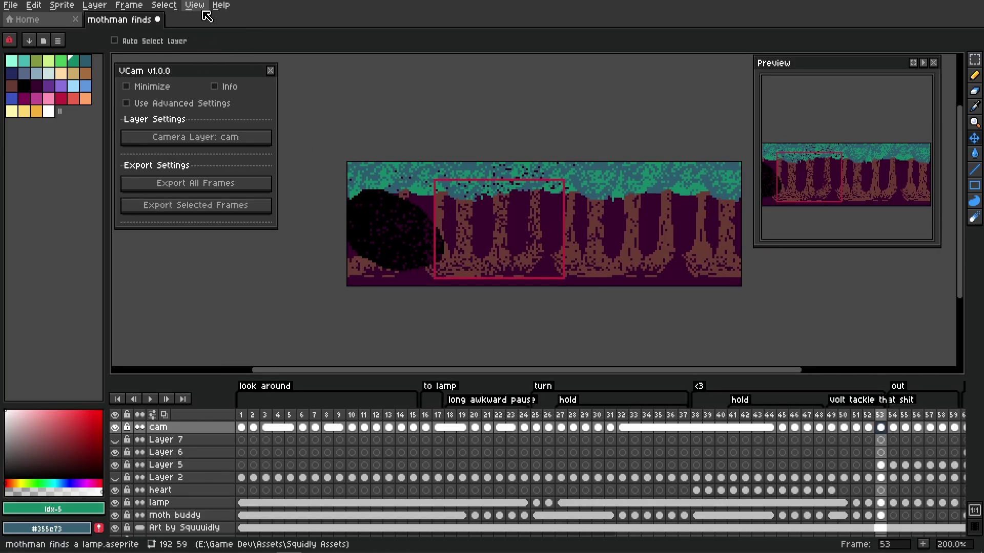
pyautogui.moveTo(565, 249); pyautogui.dragTo(527, 261)
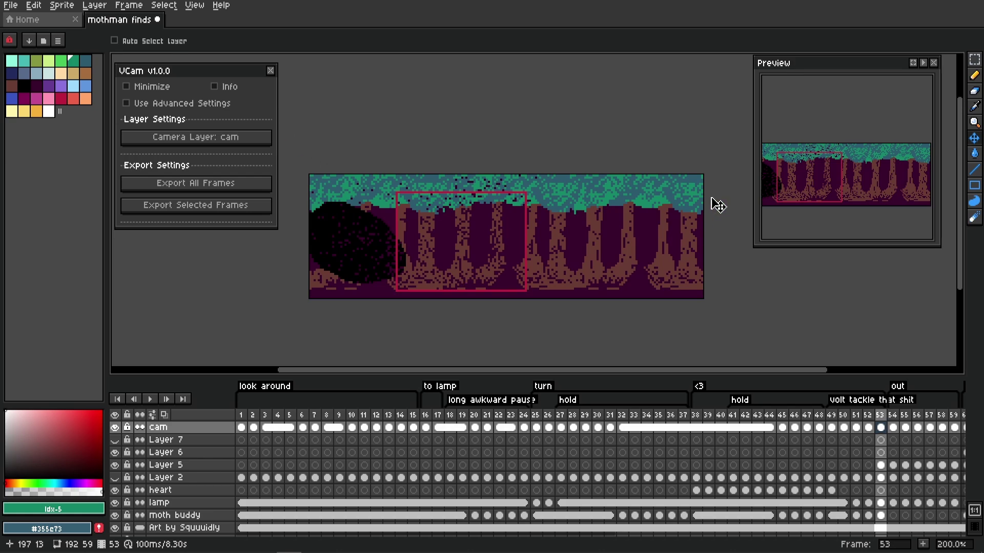
pyautogui.moveTo(396, 297); pyautogui.dragTo(450, 268)
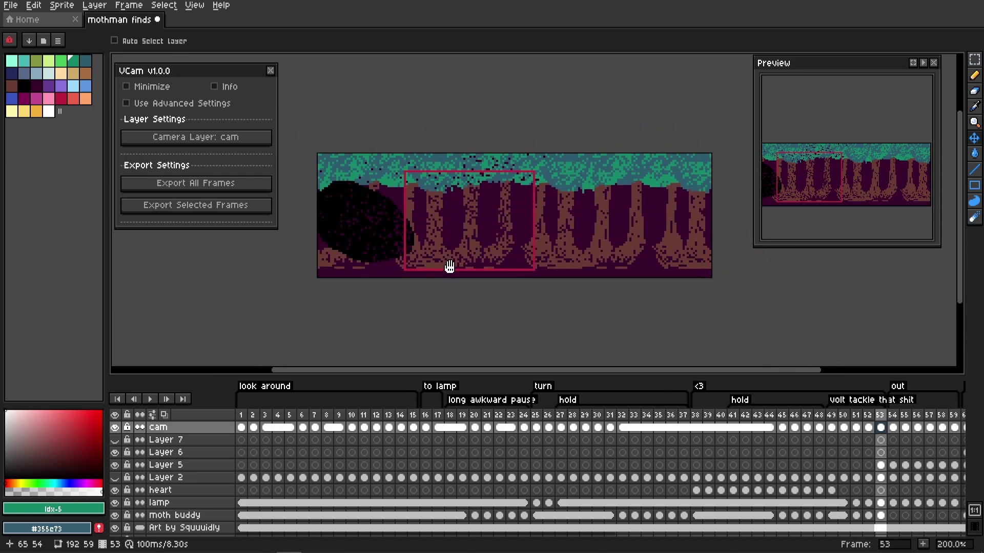
pyautogui.moveTo(401, 246); pyautogui.dragTo(396, 263)
pyautogui.moveTo(436, 230); pyautogui.dragTo(456, 229)
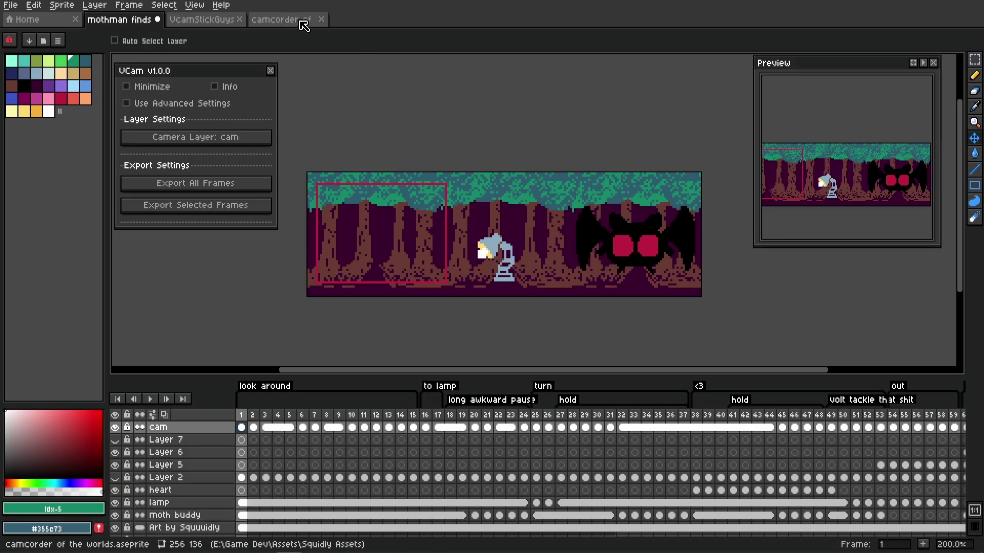
# - Switch to the camcorder of the worlds sprite, examine the CAM layer's filled rectangle across its frames, and return to frame 1
pyautogui.click(281, 20)
pyautogui.scroll(1, 499, 225)
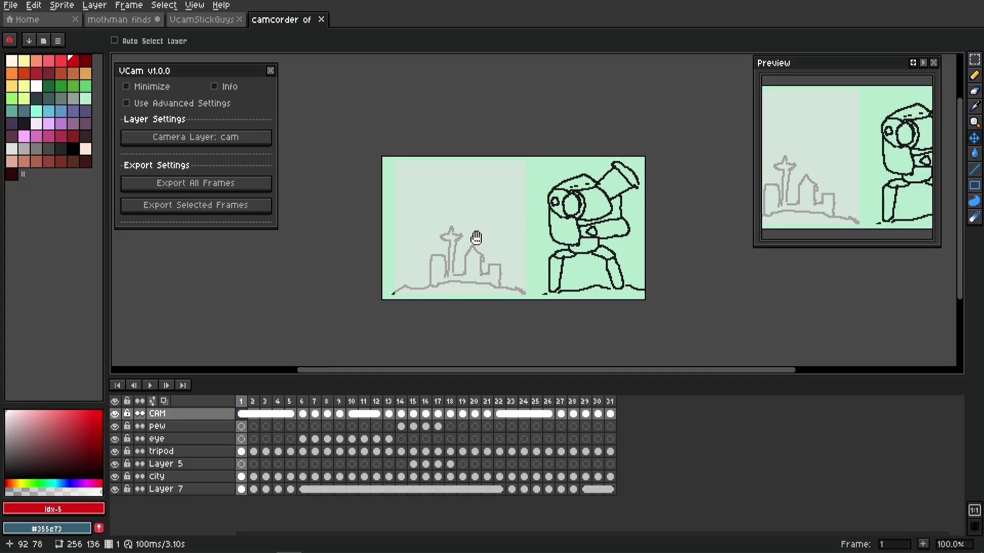
pyautogui.scroll(1, 518, 252)
pyautogui.scroll(-2, 518, 253)
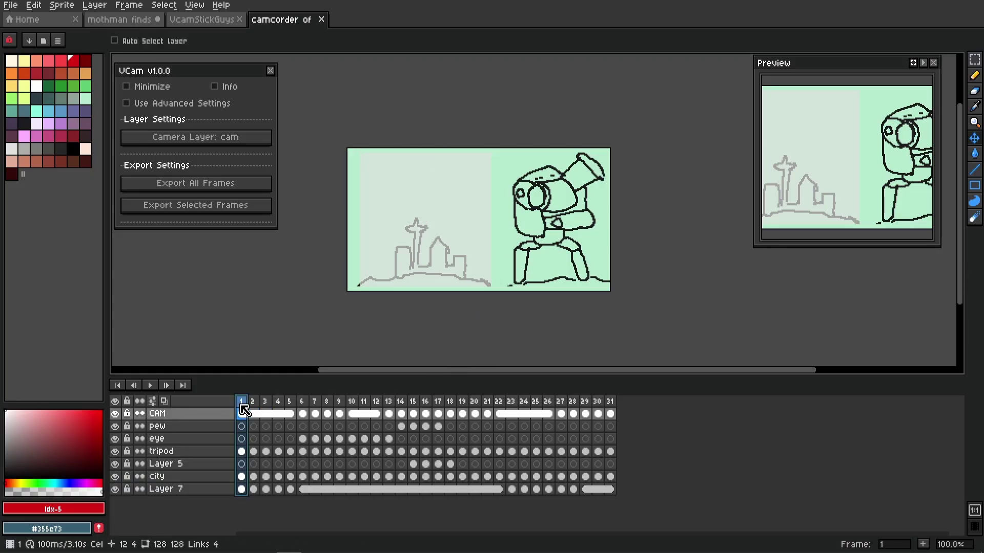
pyautogui.moveTo(242, 406); pyautogui.dragTo(519, 437)
pyautogui.press('Return')
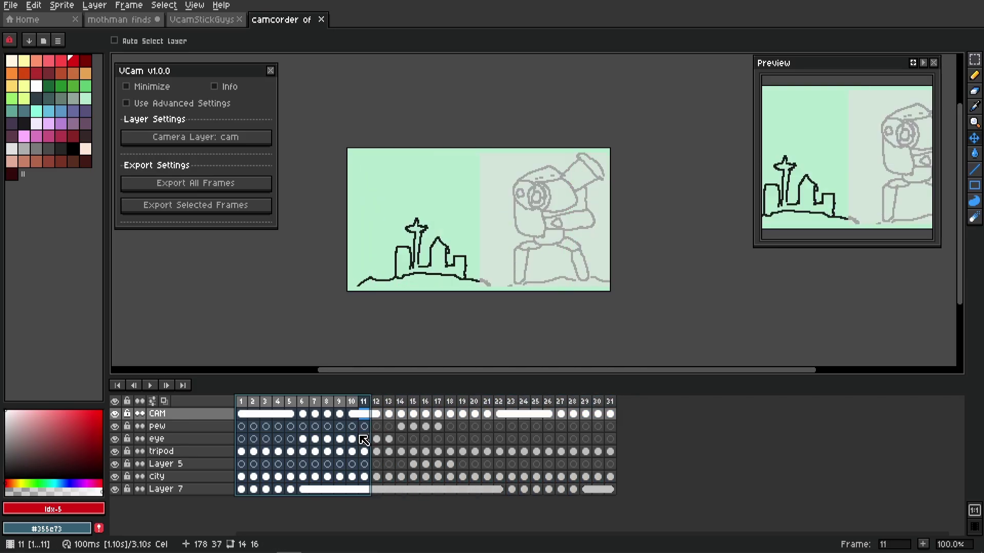
pyautogui.click(240, 401)
# - Set CAM as VCam's camera layer and export all frames of the camcorder sprite
pyautogui.click(202, 185)
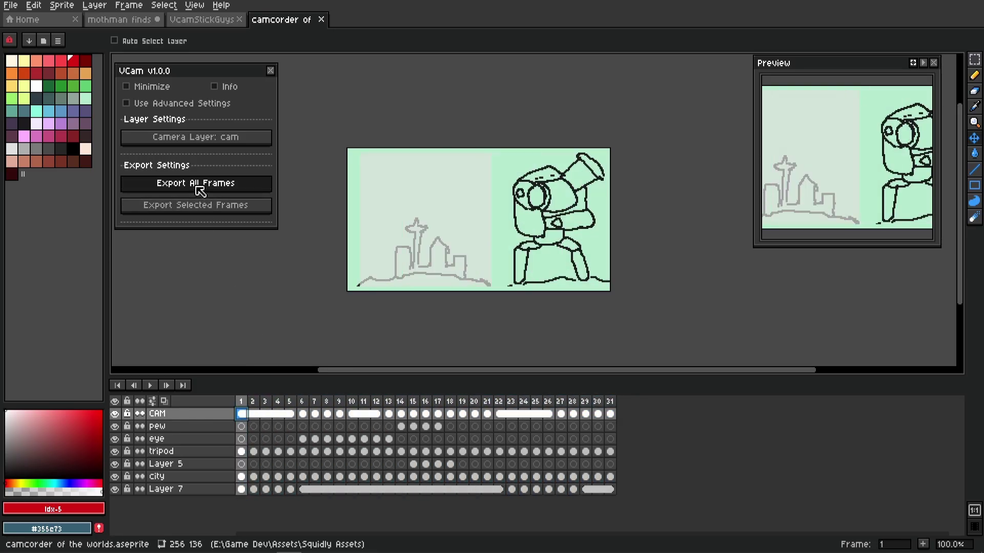
pyautogui.click(468, 301)
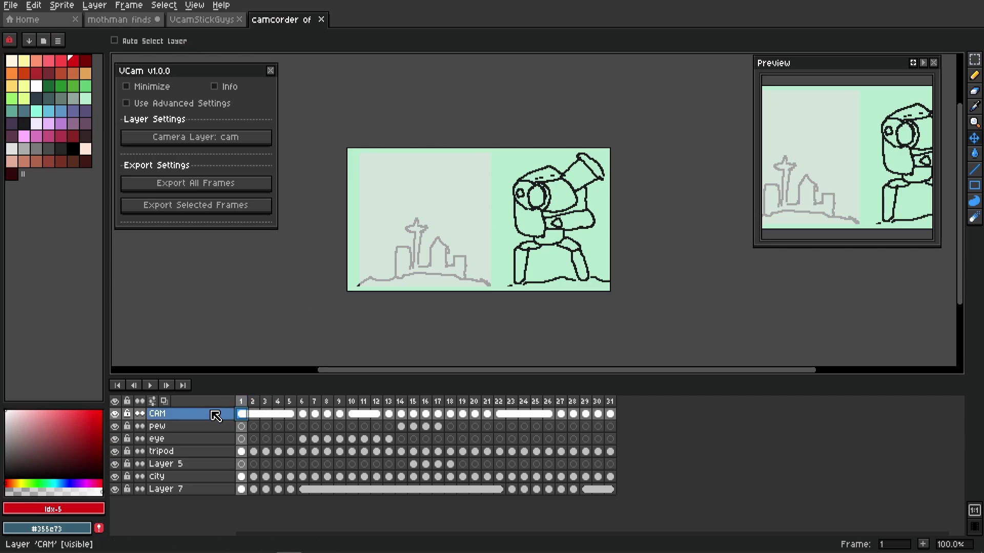
pyautogui.click(221, 142)
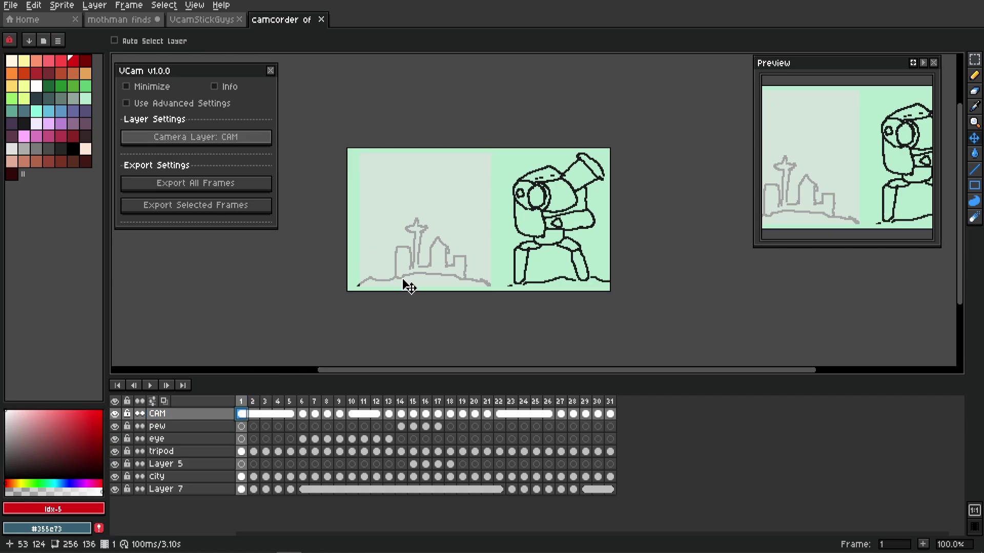
pyautogui.click(234, 189)
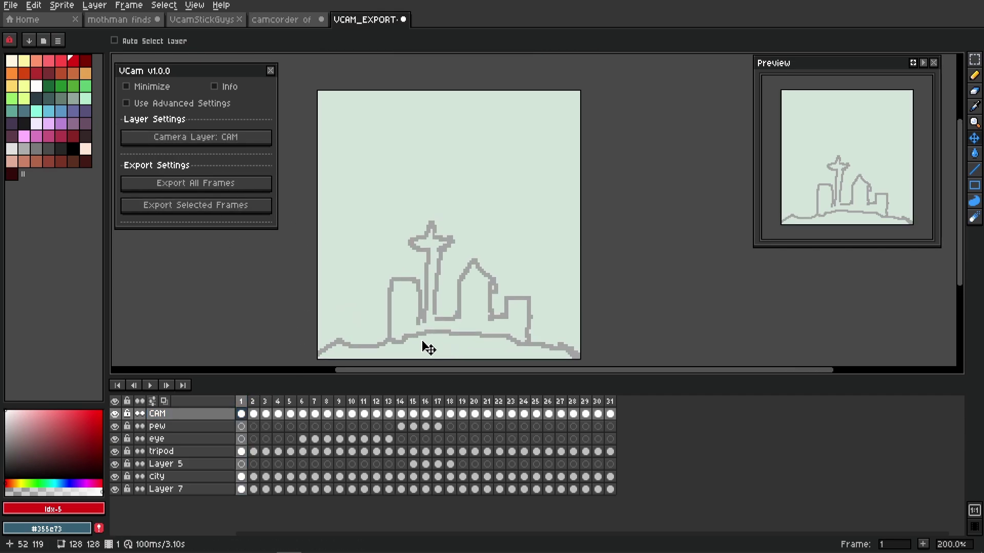
# - Hide the CAM layer in the exported camcorder sprite and play back its animation
pyautogui.click(114, 413)
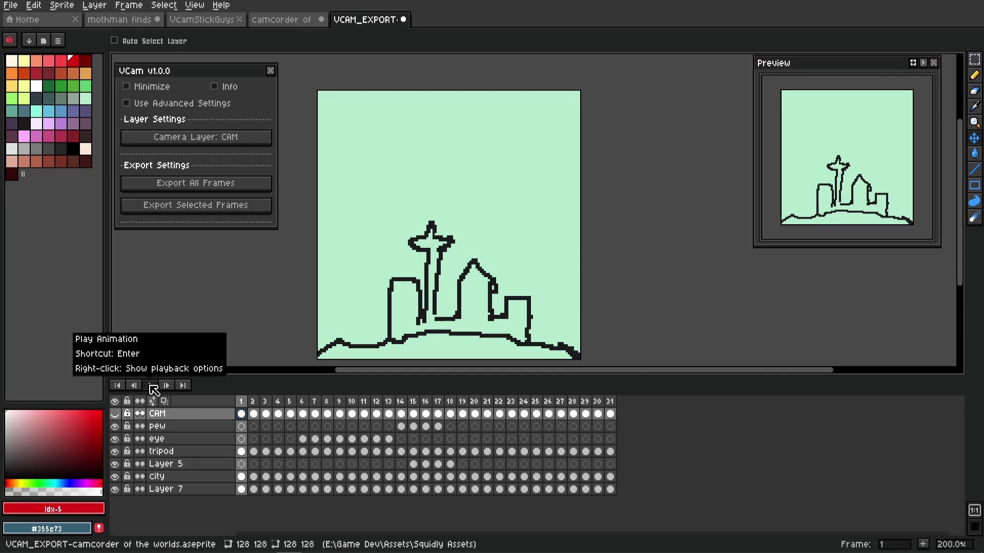
pyautogui.click(152, 387)
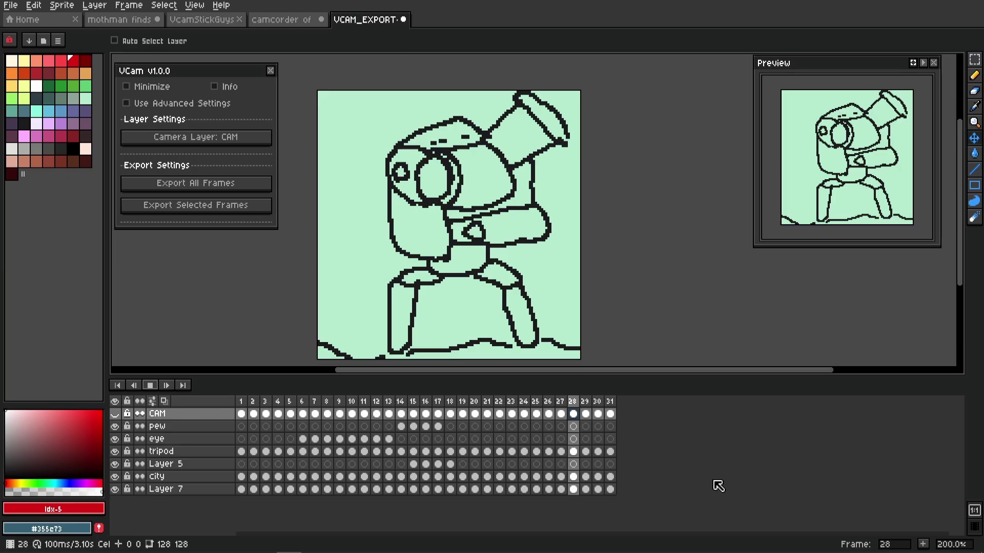
pyautogui.click(150, 385)
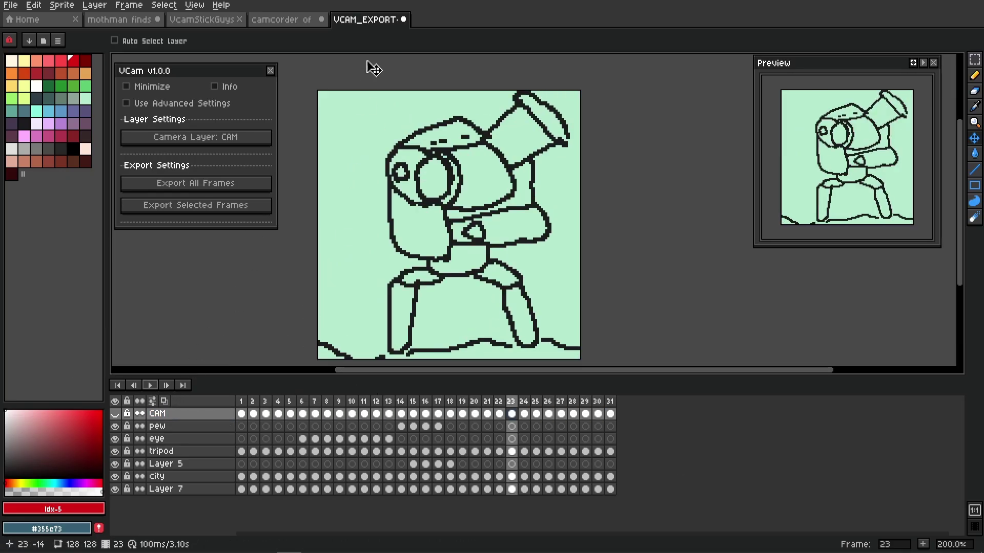
# - Close the camcorder export without saving and go through frames 1 to 5 of the source sprite, returning to frame 1
pyautogui.click(403, 20)
pyautogui.click(491, 307)
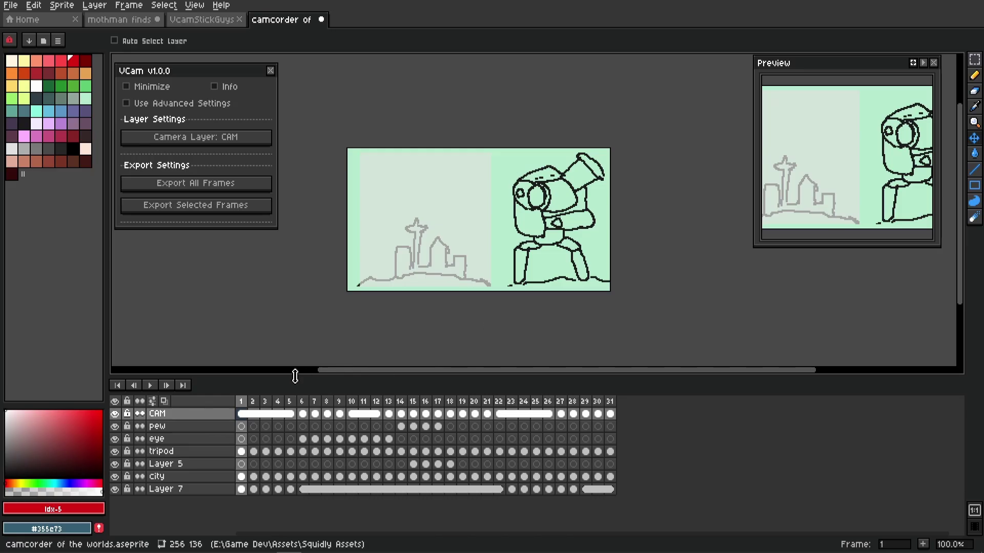
pyautogui.moveTo(244, 403); pyautogui.dragTo(290, 439)
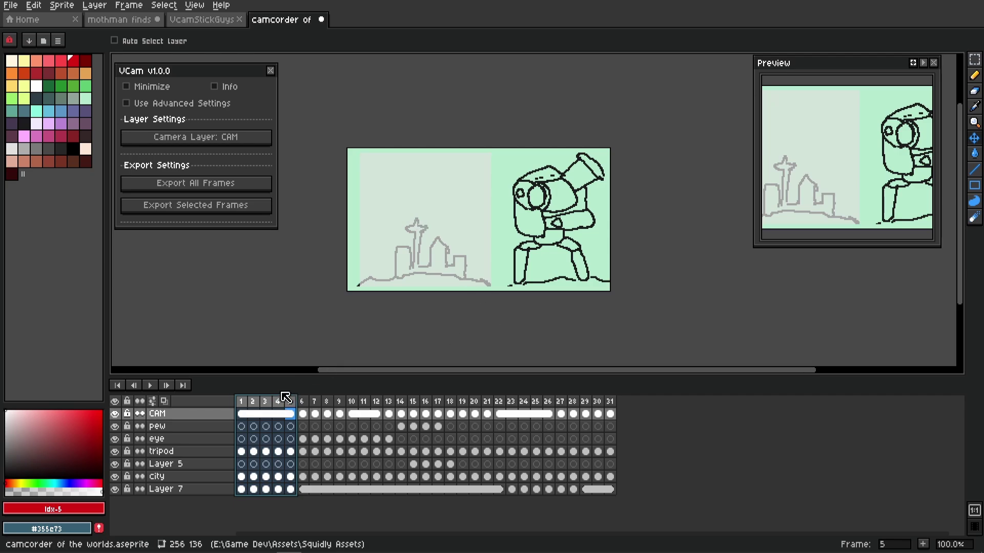
pyautogui.click(241, 401)
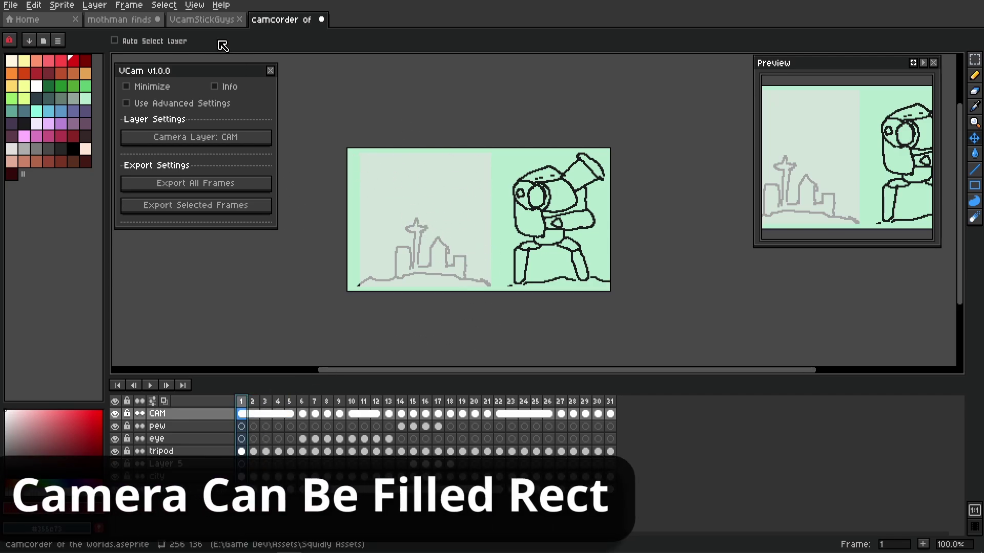
# - Switch to the VcamStickGuys sprite and examine the camera rectangle and the layers' cels in frame 1
pyautogui.click(216, 24)
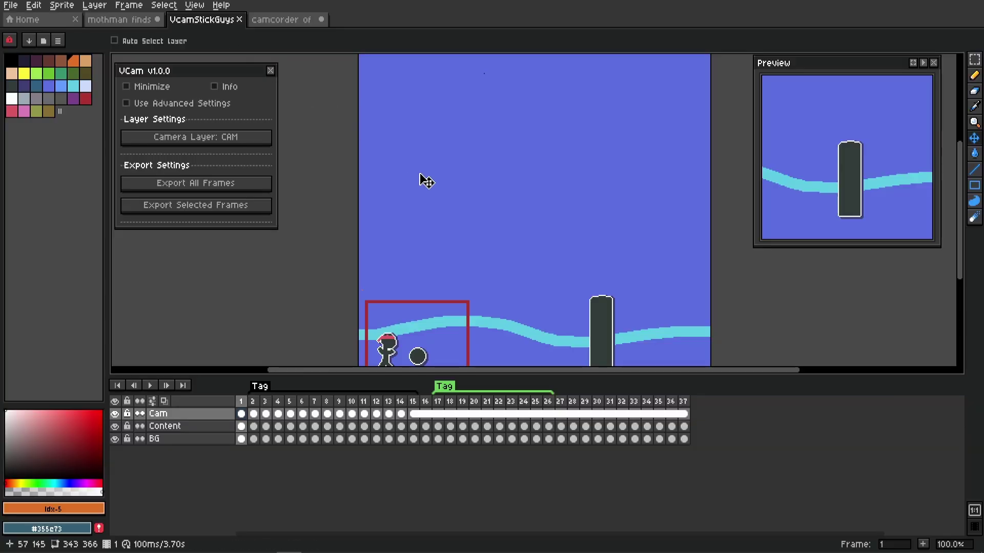
pyautogui.scroll(-3, 426, 180)
pyautogui.hscroll(2, 426, 179)
pyautogui.scroll(-1, 446, 225)
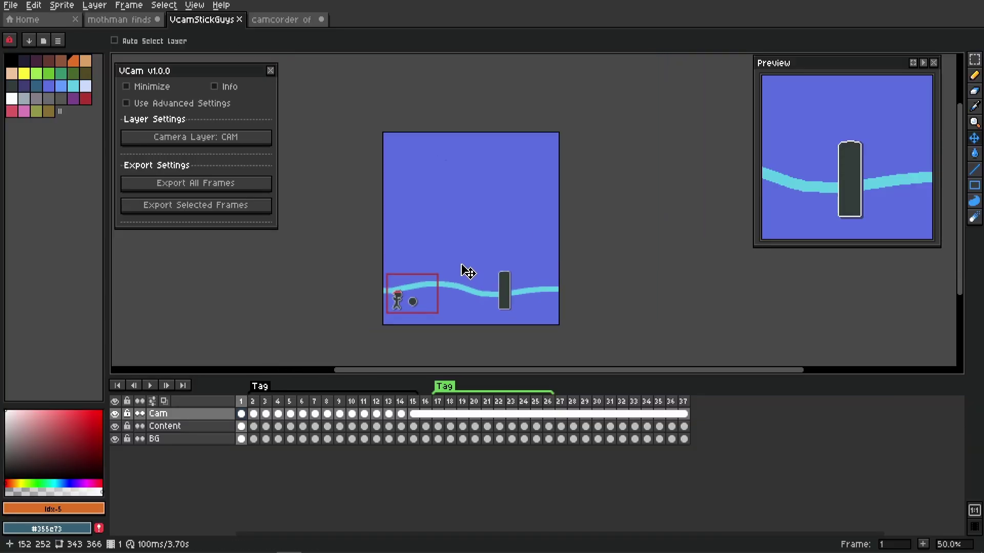
pyautogui.scroll(1, 461, 262)
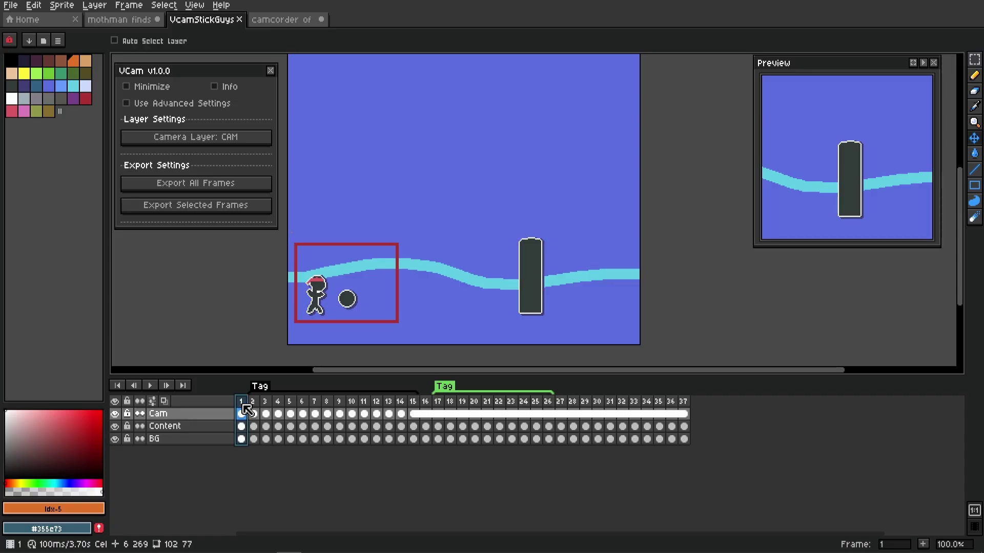
pyautogui.moveTo(247, 409); pyautogui.dragTo(241, 438)
pyautogui.moveTo(244, 405)
pyautogui.mouseDown()
pyautogui.moveTo(499, 416)
pyautogui.moveTo(241, 414)
pyautogui.mouseUp()
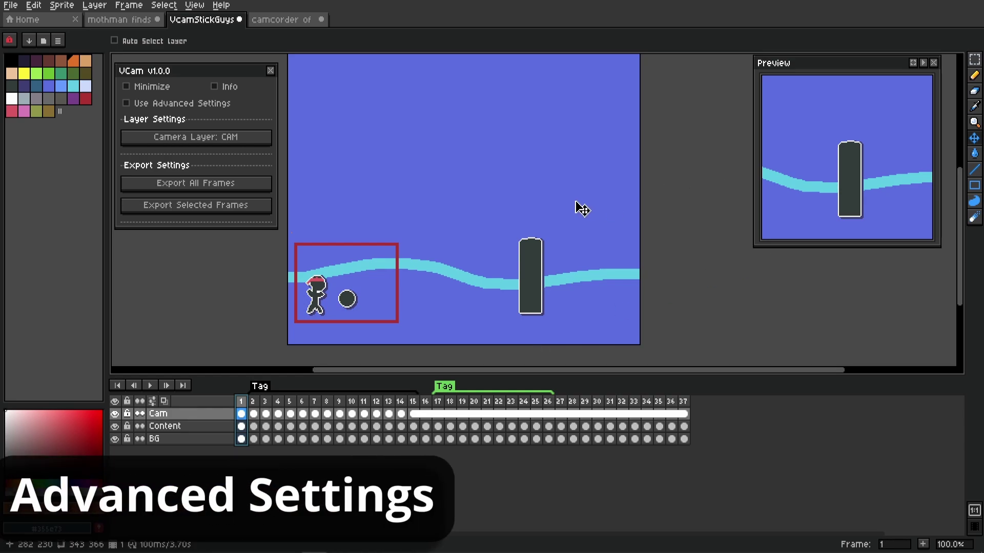
# - Enable VCam's advanced settings and create a new camera layer from a selection of about 143 × 107 px around the dark pillar
pyautogui.click(188, 107)
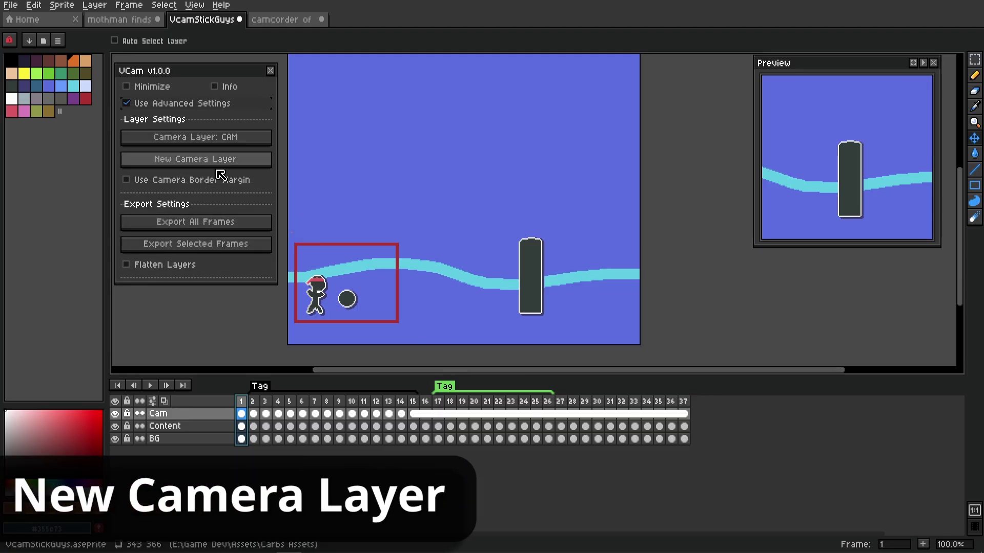
pyautogui.click(974, 62)
pyautogui.moveTo(318, 104); pyautogui.dragTo(600, 336)
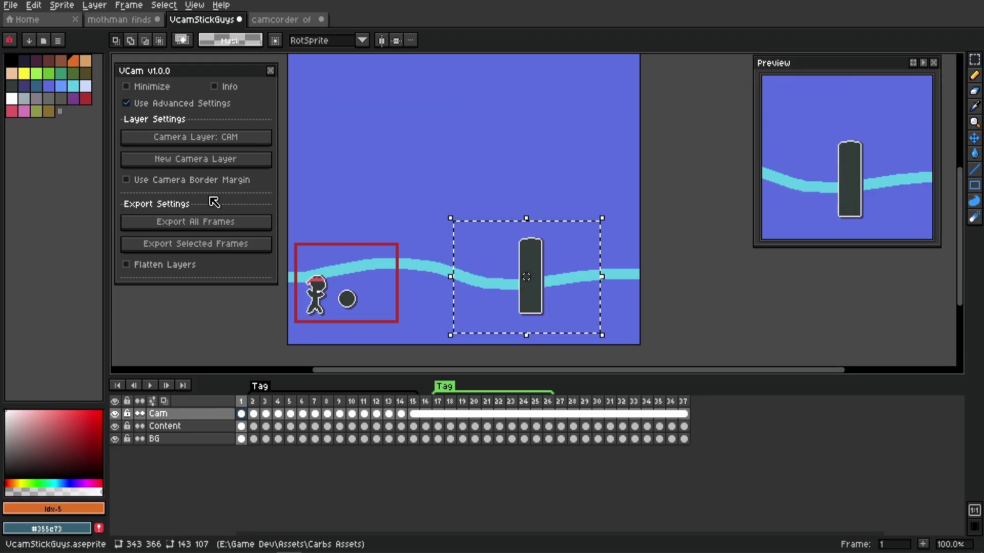
pyautogui.click(212, 159)
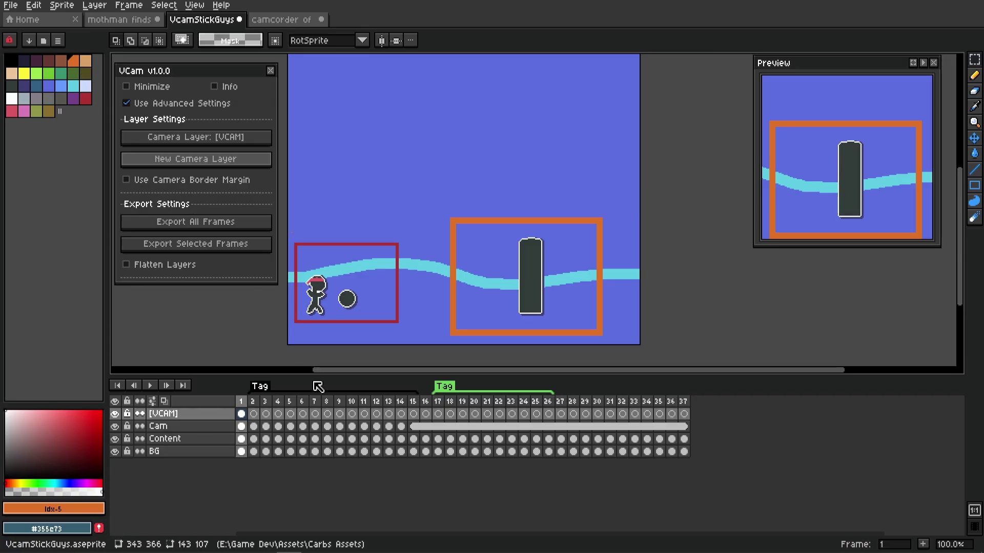
# - Copy the [VCAM] camera rectangle from frame 1 into all remaining frames through frame 37
pyautogui.click(223, 418)
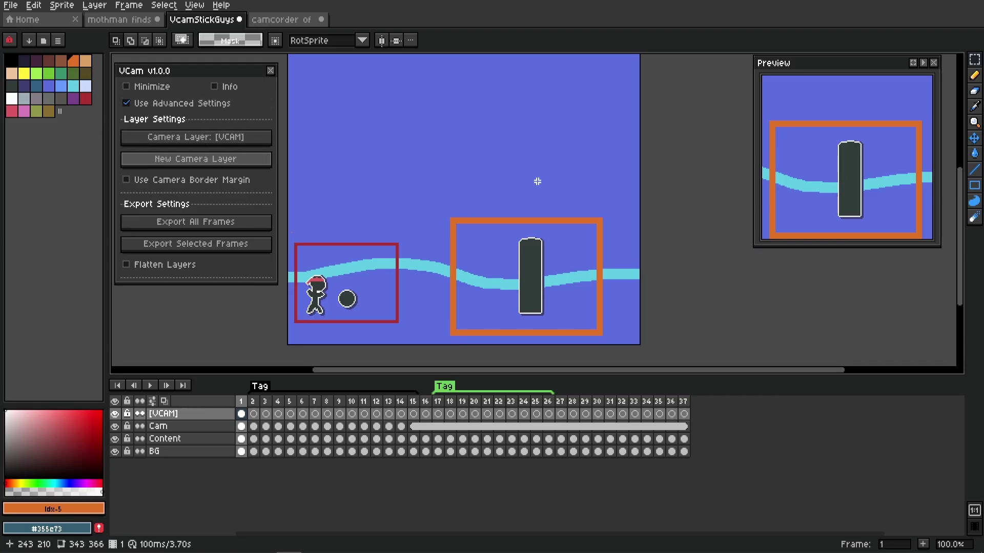
pyautogui.click(240, 417)
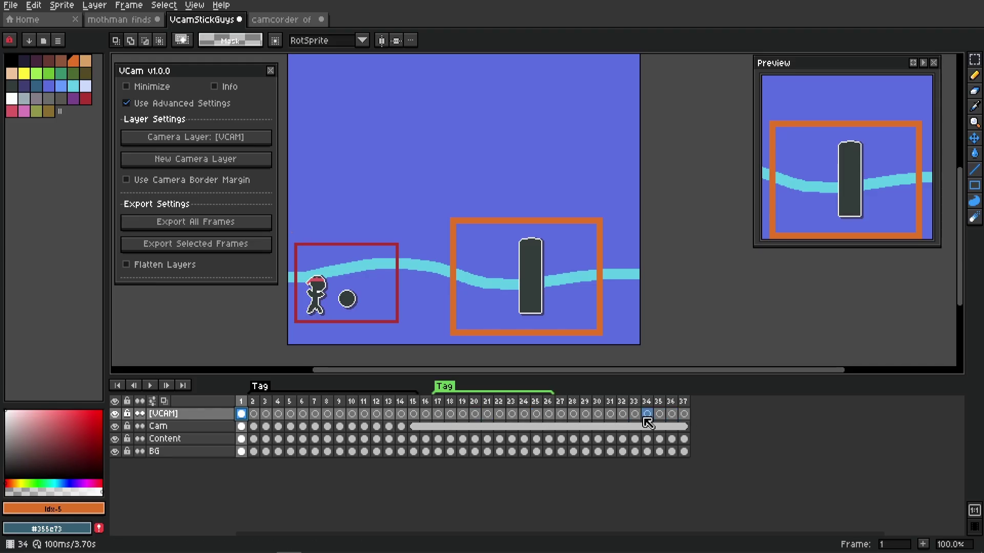
pyautogui.click(242, 414)
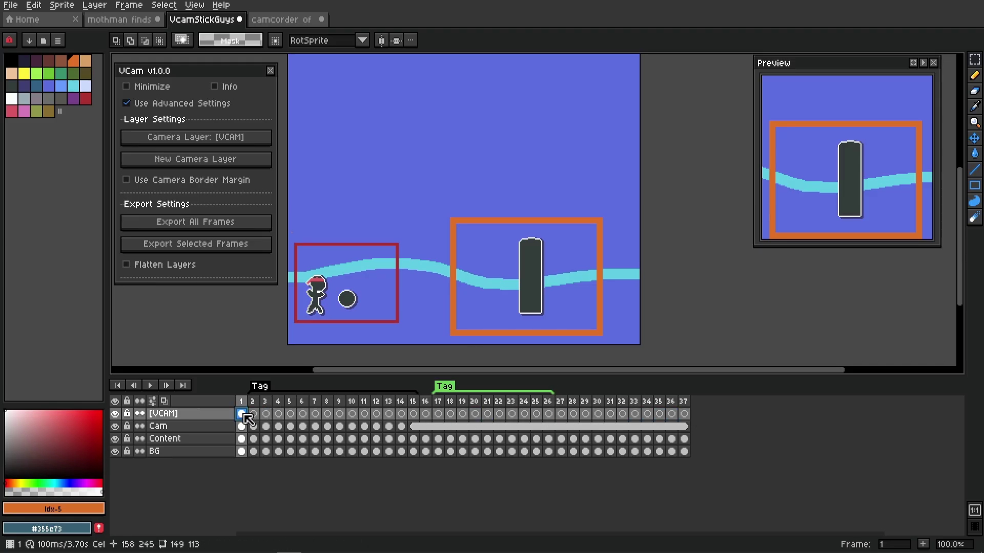
pyautogui.moveTo(340, 408); pyautogui.dragTo(253, 416)
pyautogui.click(244, 415)
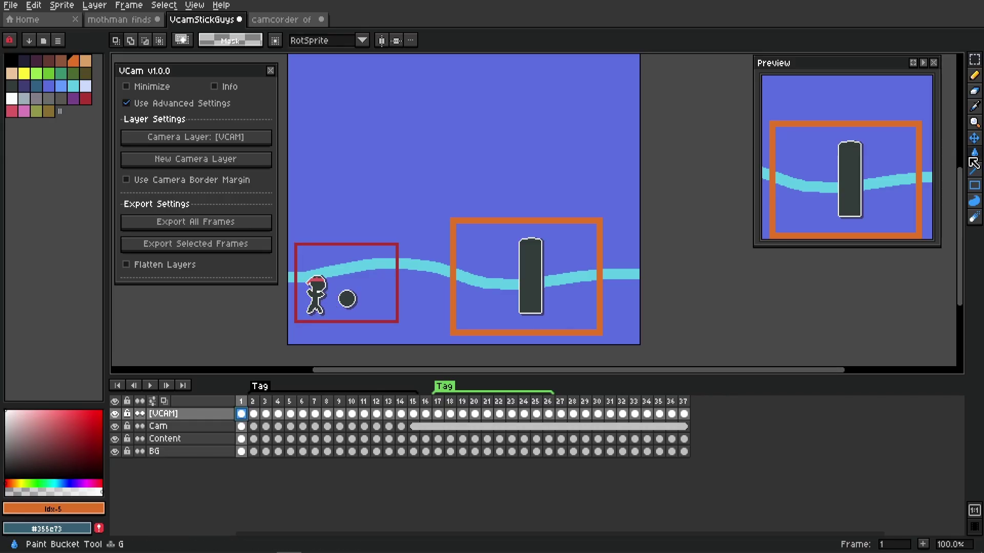
# - Move the orange [VCAM] rectangle over the stick figure in frames 1 to 4, placing it slightly further right in each successive frame
pyautogui.click(975, 138)
pyautogui.moveTo(597, 259); pyautogui.dragTo(397, 260)
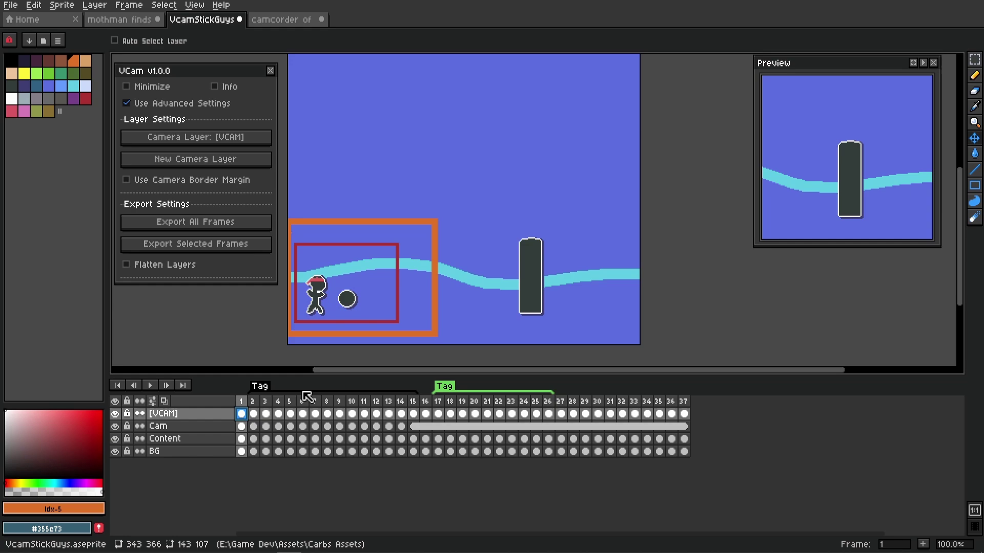
pyautogui.click(261, 417)
pyautogui.moveTo(528, 317); pyautogui.dragTo(375, 312)
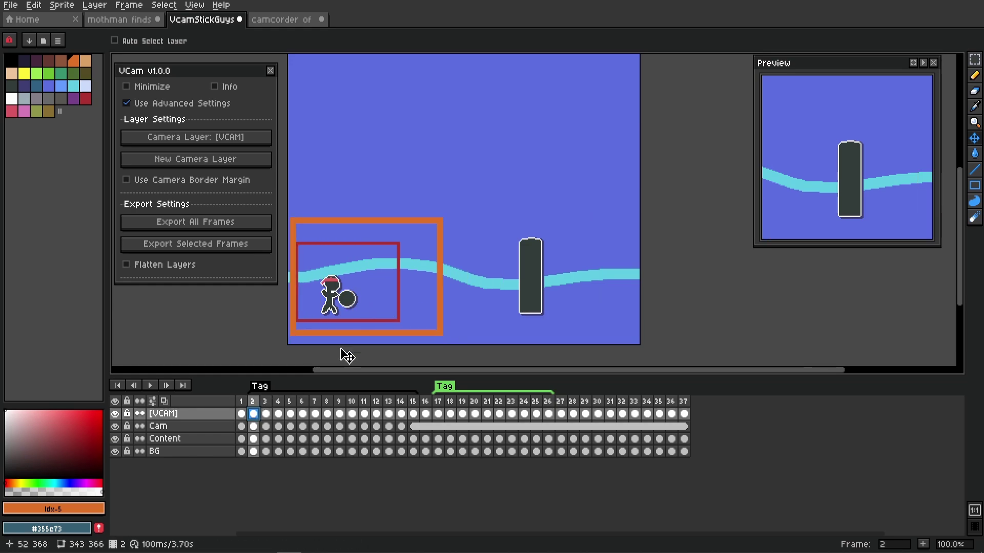
pyautogui.click(270, 413)
pyautogui.moveTo(528, 314); pyautogui.dragTo(375, 318)
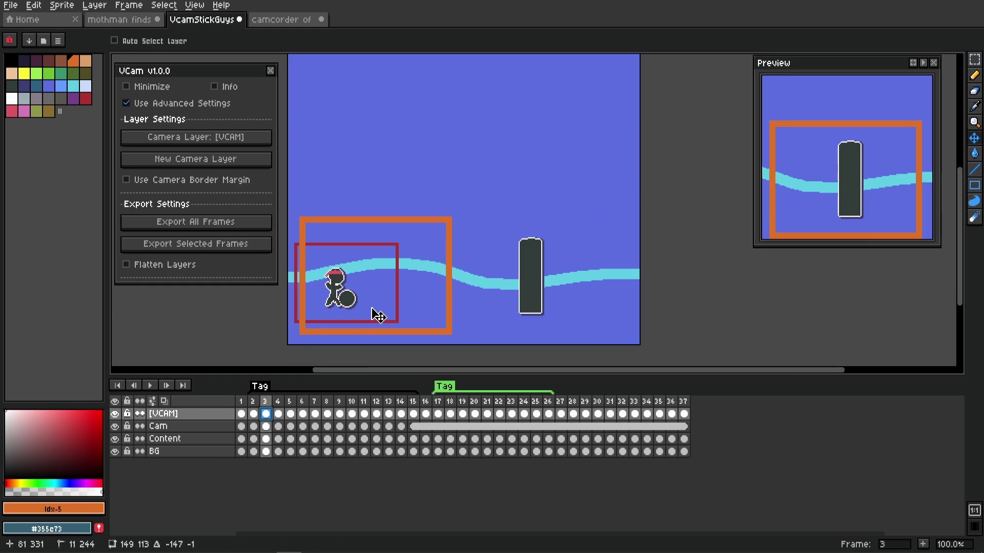
pyautogui.click(277, 414)
pyautogui.moveTo(507, 310); pyautogui.dragTo(371, 309)
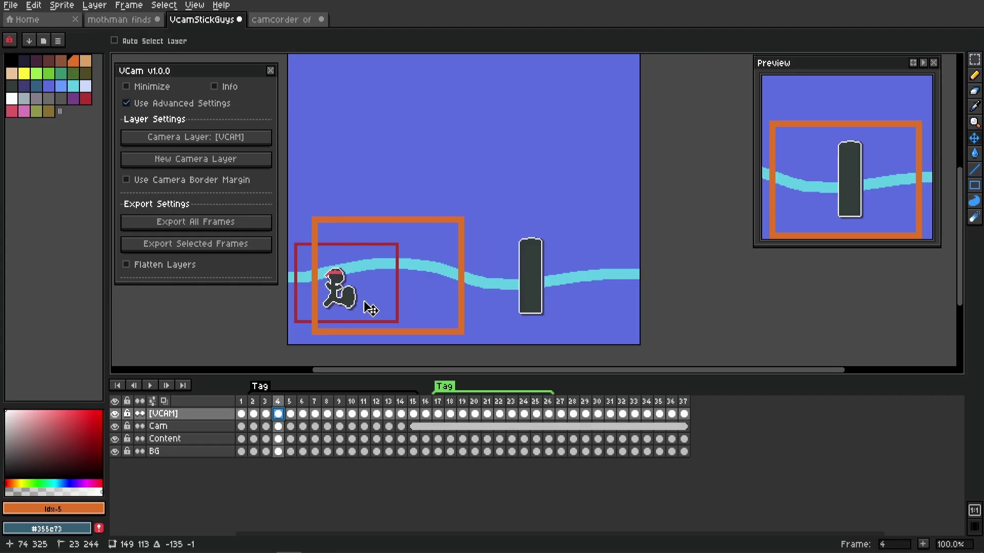
# - Shift the [VCAM] rectangle leftward in frames 5 to 8 to continue the camera's move from the stick figure
pyautogui.click(290, 414)
pyautogui.moveTo(539, 307); pyautogui.dragTo(408, 303)
pyautogui.click(302, 414)
pyautogui.moveTo(505, 323); pyautogui.dragTo(387, 301)
pyautogui.click(315, 413)
pyautogui.moveTo(479, 325); pyautogui.dragTo(456, 300)
pyautogui.click(327, 413)
pyautogui.moveTo(575, 322); pyautogui.dragTo(523, 315)
# - Check the [VCAM] cels between frames 11 and 15 and move frame 12's rectangle about 39 px right, to the canvas's right edge
pyautogui.moveTo(251, 408); pyautogui.dragTo(410, 414)
pyautogui.click(413, 414)
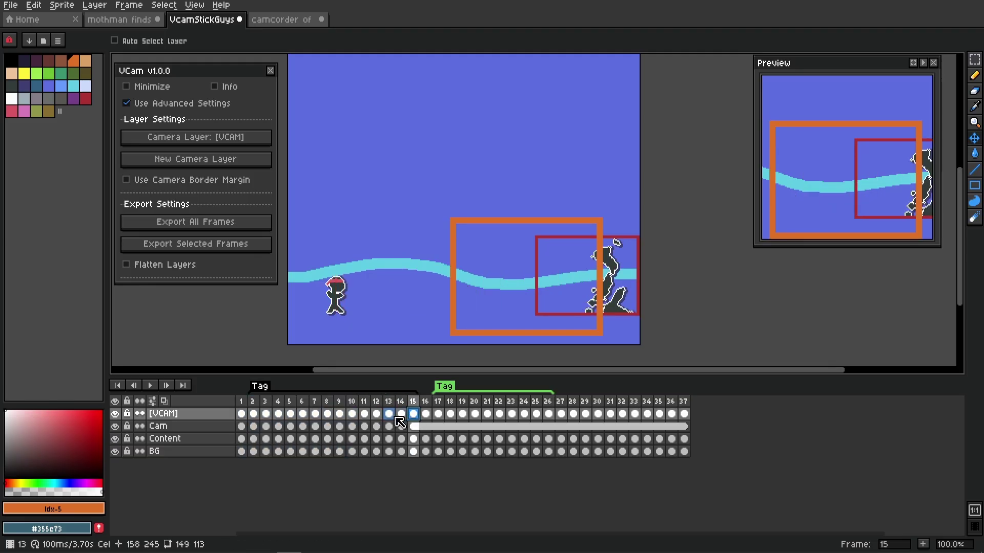
pyautogui.click(388, 414)
pyautogui.click(376, 414)
pyautogui.click(364, 414)
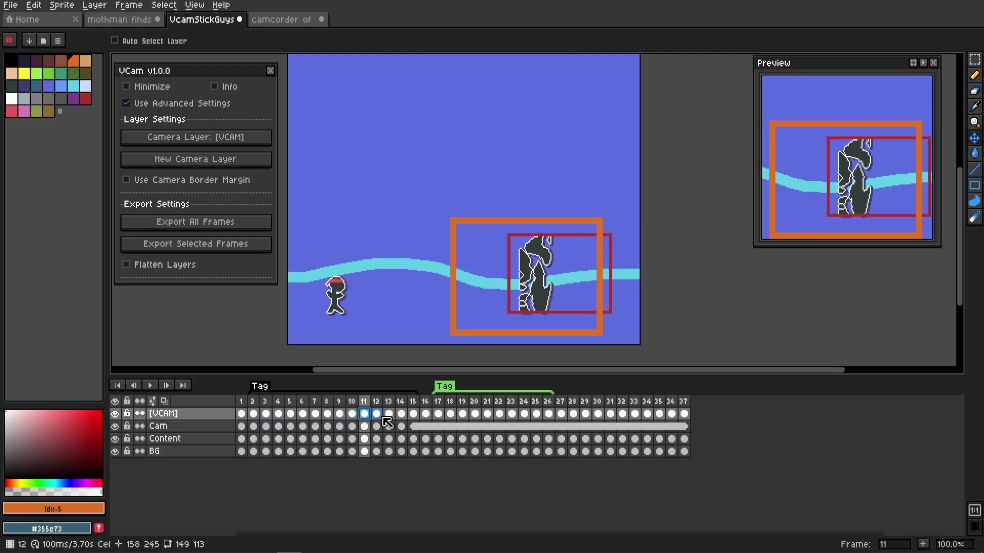
pyautogui.click(381, 415)
pyautogui.moveTo(532, 305); pyautogui.dragTo(570, 307)
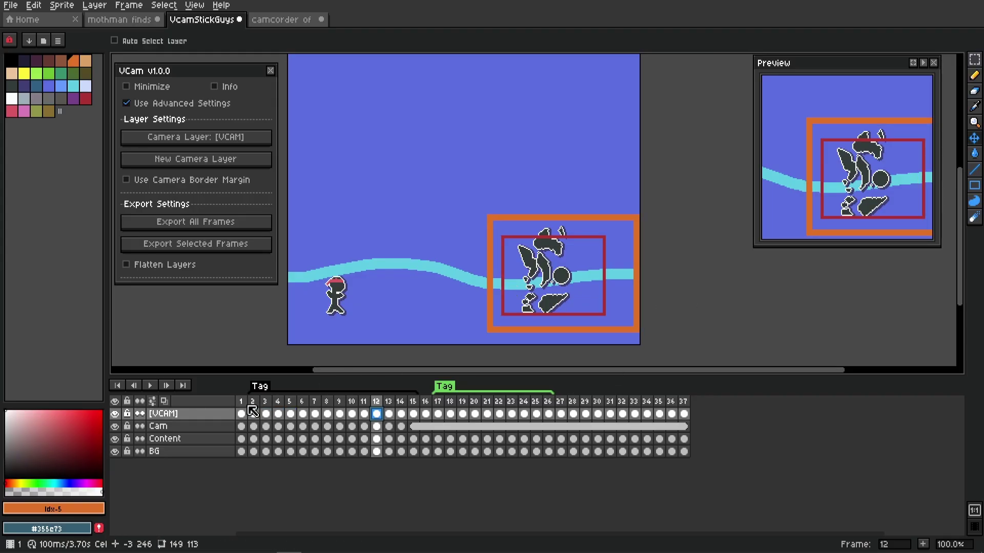
# - Inspect the orange border's thickness in frame 1 and enable the camera border margin with a value of 6
pyautogui.moveTo(245, 413)
pyautogui.mouseDown()
pyautogui.moveTo(416, 409)
pyautogui.moveTo(264, 408)
pyautogui.moveTo(245, 419)
pyautogui.mouseUp()
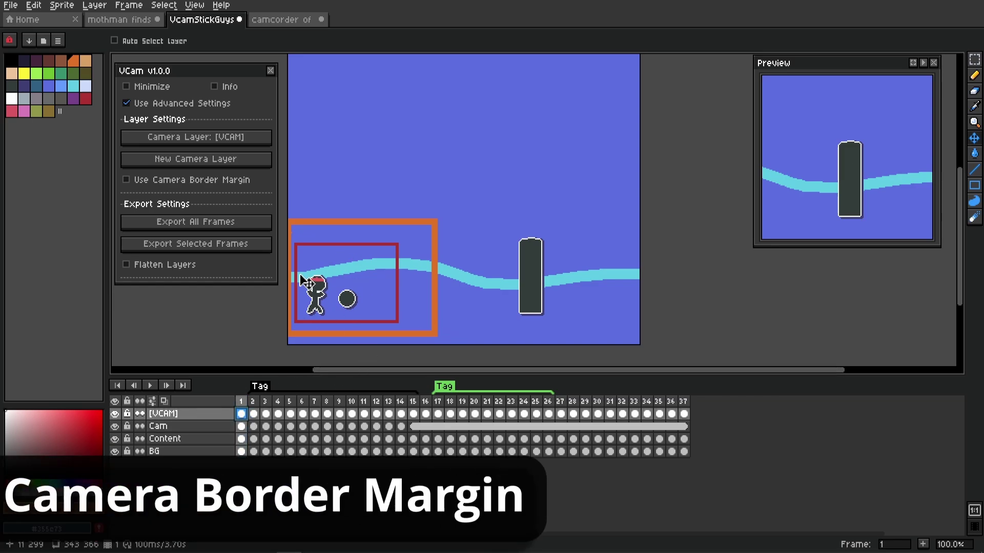
pyautogui.scroll(7, 440, 325)
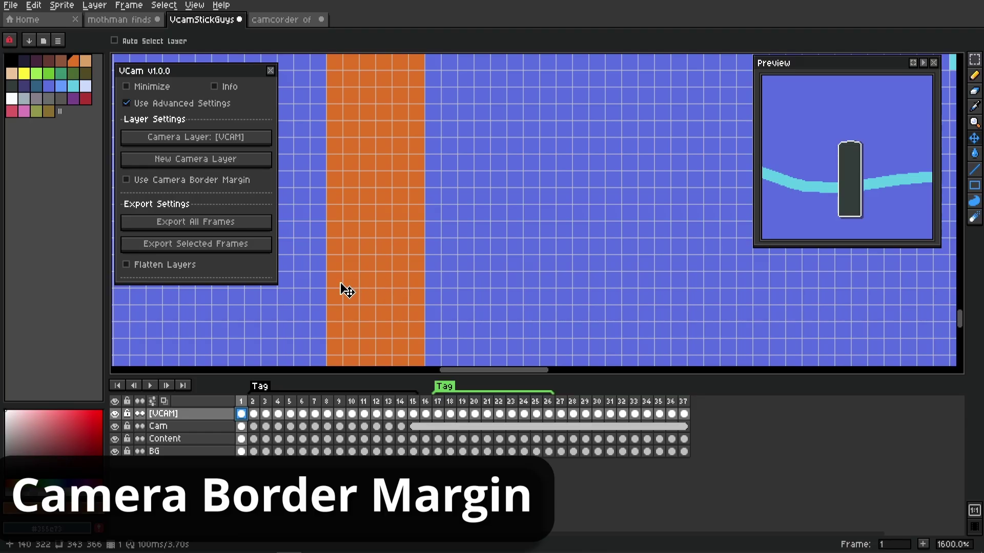
pyautogui.scroll(-7, 431, 290)
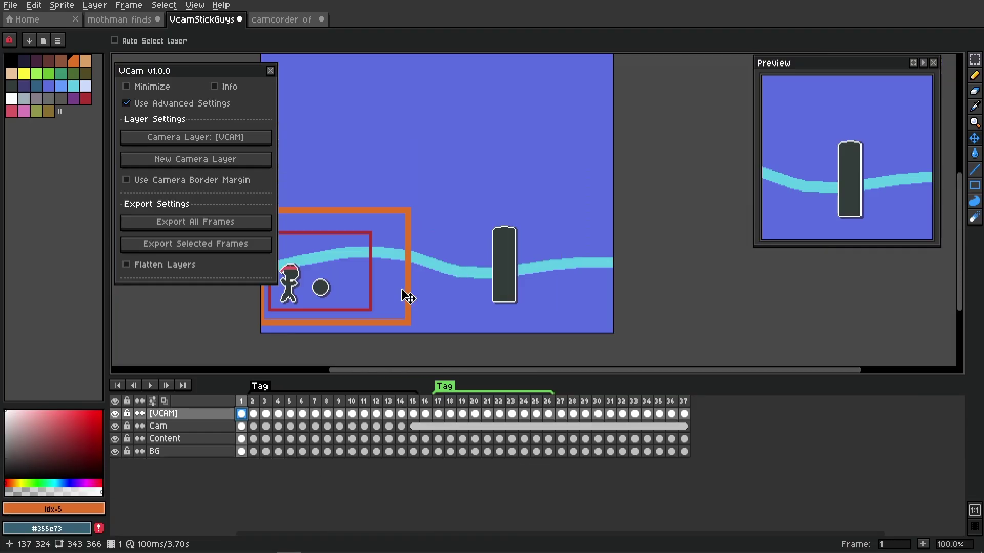
pyautogui.hscroll(-4, 408, 297)
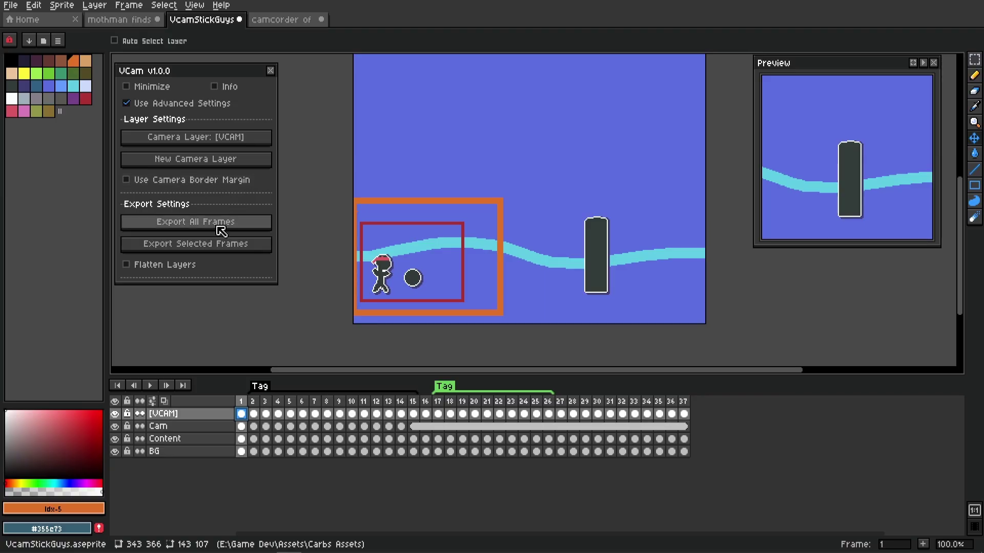
pyautogui.click(173, 184)
pyautogui.click(173, 200)
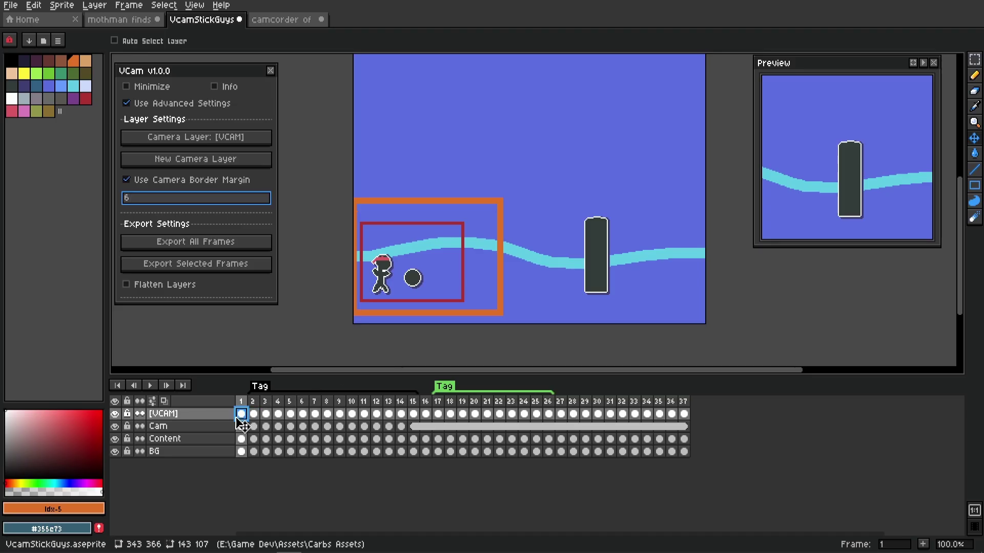
# - Hide the Cam layer and export all frames cropped to the [VCAM] layer
pyautogui.click(115, 426)
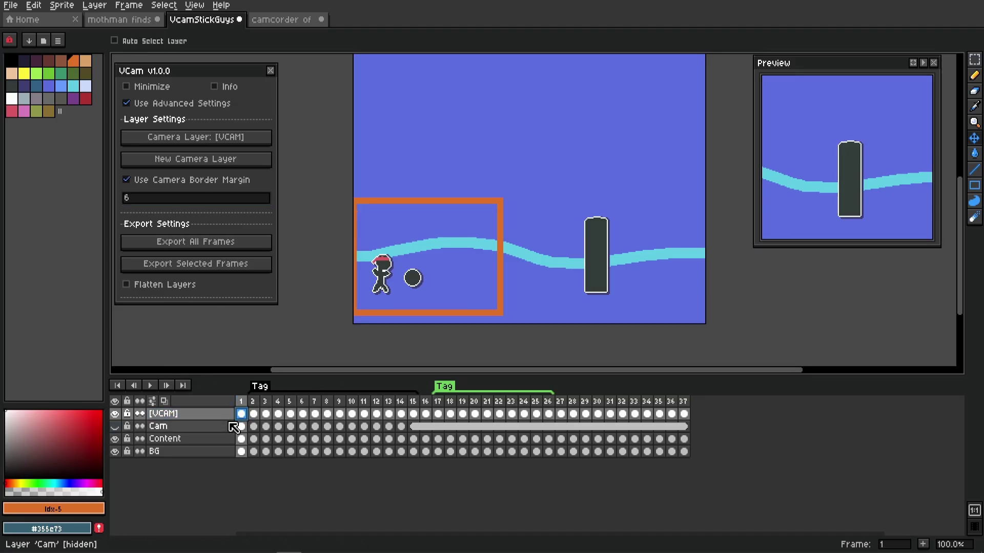
pyautogui.click(226, 250)
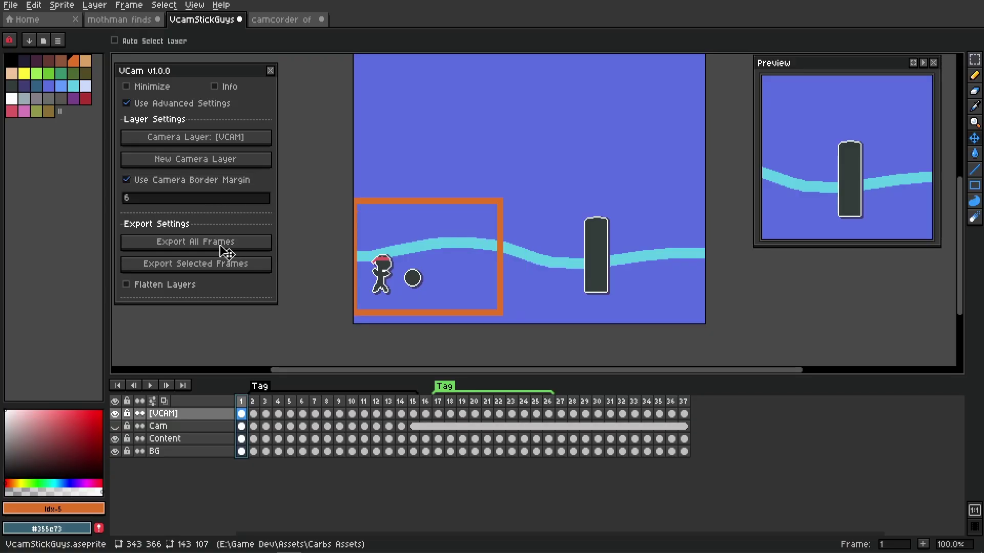
pyautogui.scroll(-1, 351, 358)
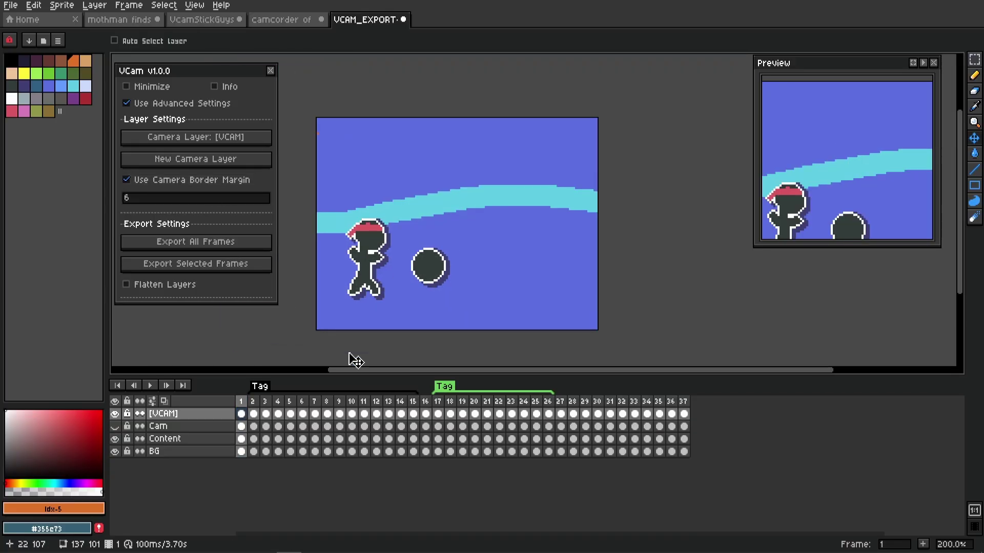
# - Scrub through the exported VcamStickGuys frames and compare the cropped view with the source sprite
pyautogui.moveTo(240, 401); pyautogui.dragTo(643, 414)
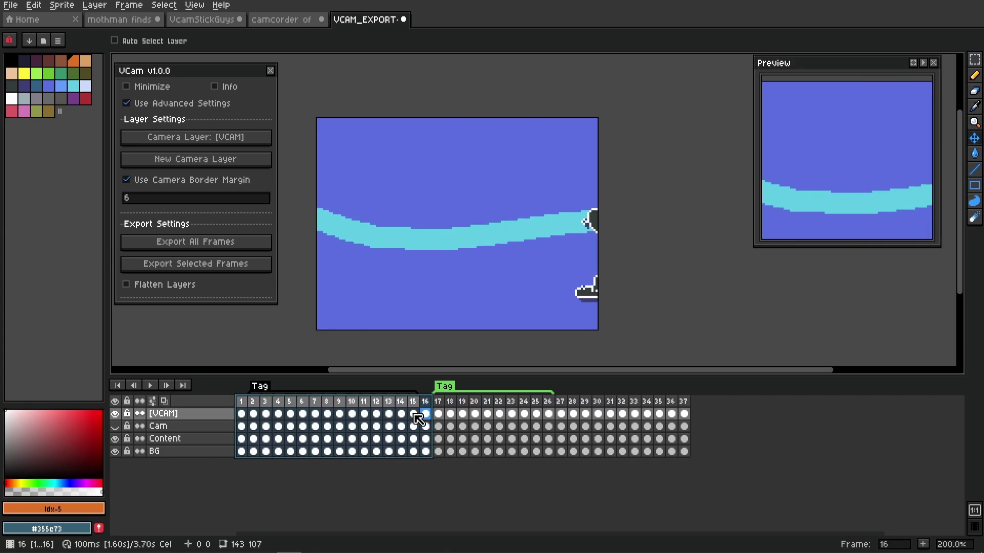
pyautogui.moveTo(241, 414); pyautogui.dragTo(141, 449)
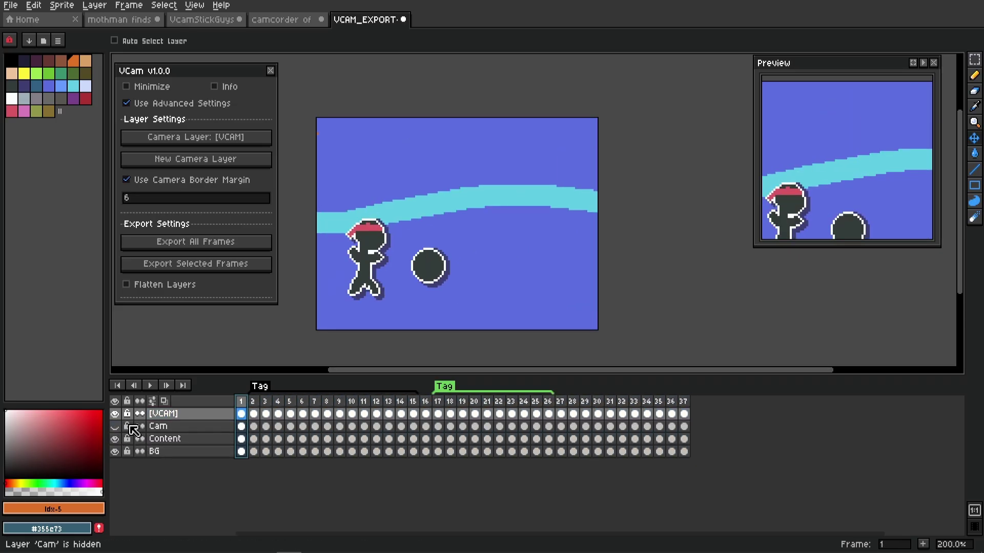
pyautogui.click(282, 20)
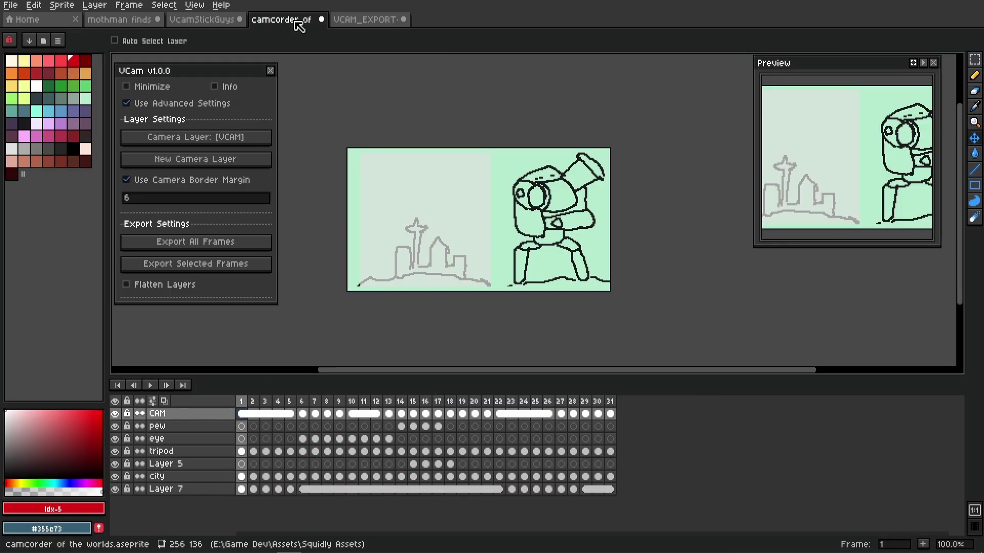
pyautogui.click(205, 20)
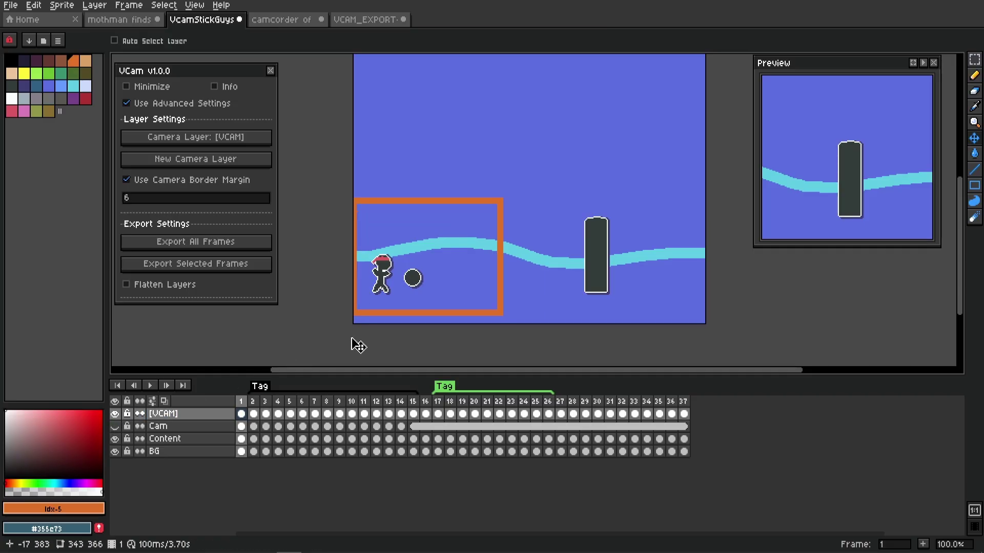
pyautogui.click(366, 20)
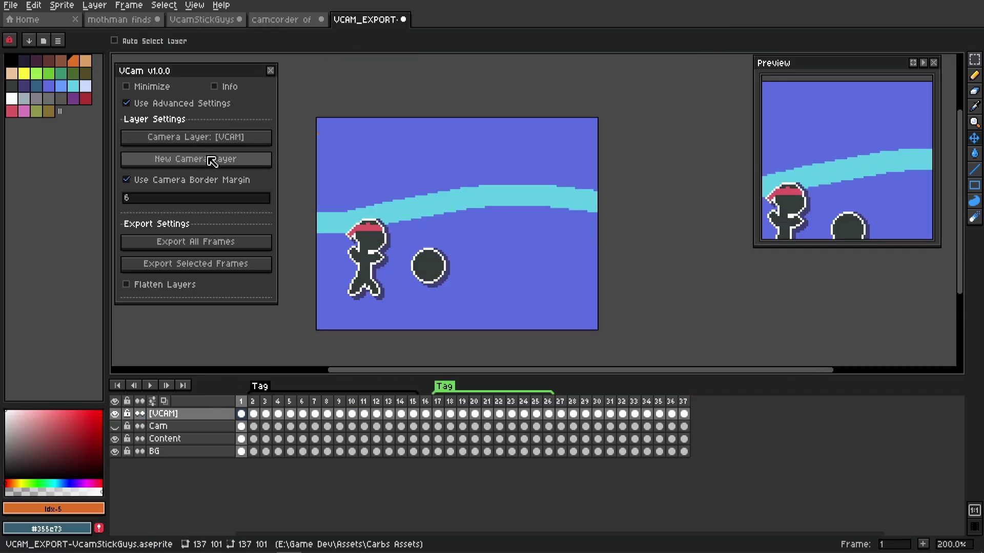
pyautogui.moveTo(245, 412); pyautogui.dragTo(423, 421)
pyautogui.click(256, 263)
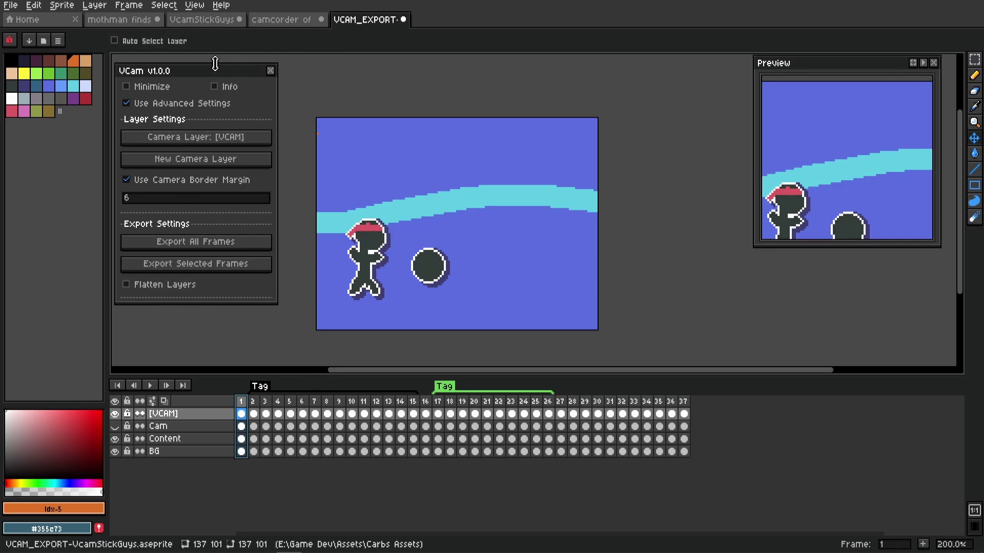
# - In the mothman sprite, set cam as the camera layer and configure VCam to flatten layers without a border margin
pyautogui.click(119, 19)
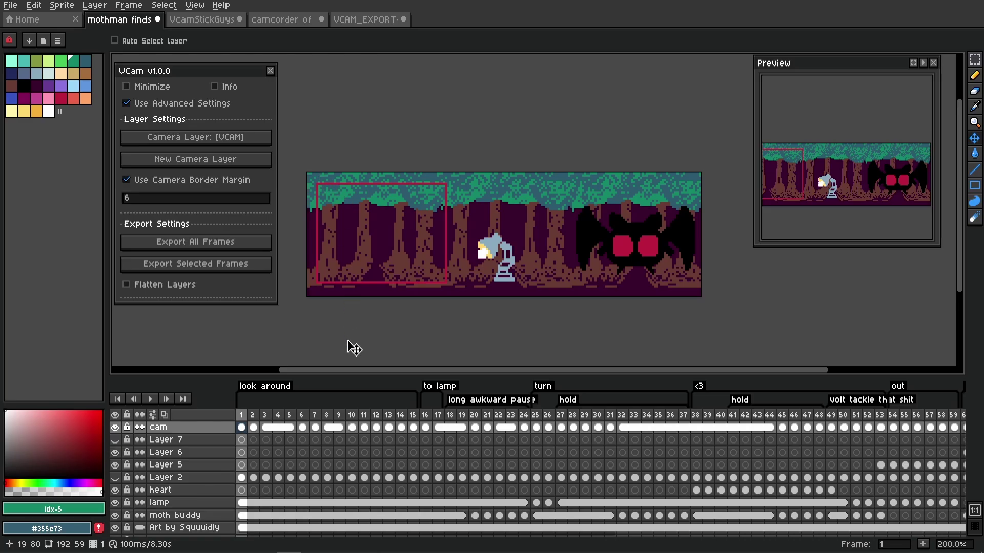
pyautogui.moveTo(246, 419); pyautogui.dragTo(241, 472)
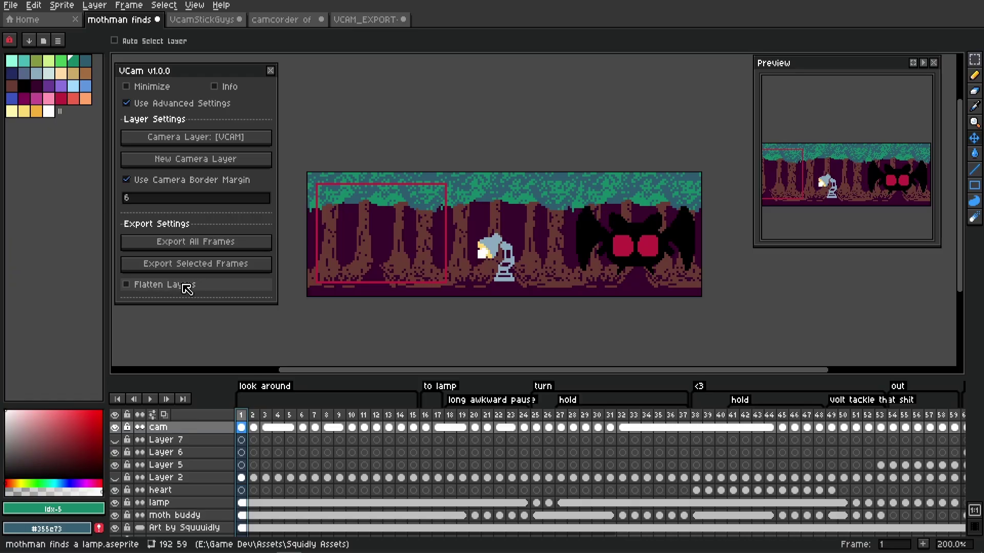
pyautogui.click(157, 185)
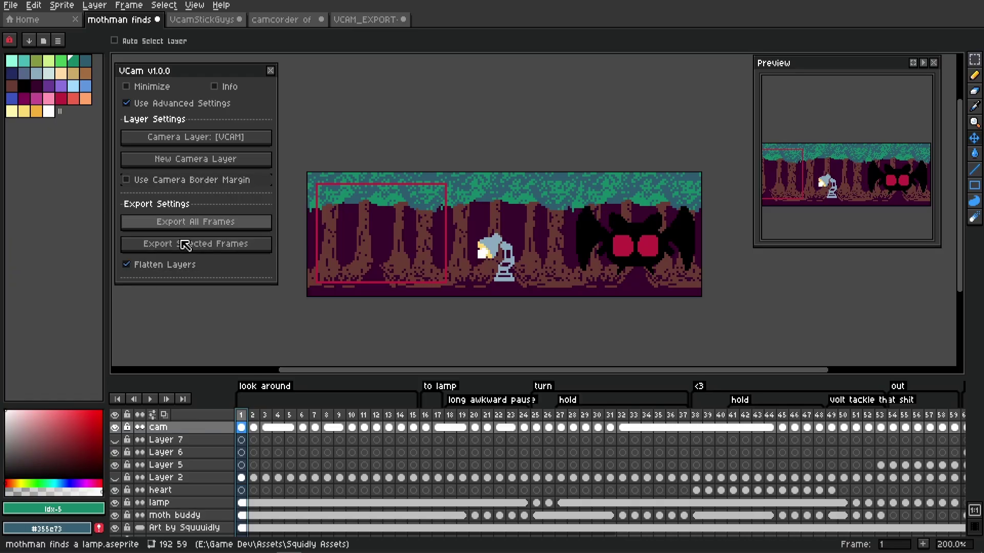
pyautogui.click(220, 142)
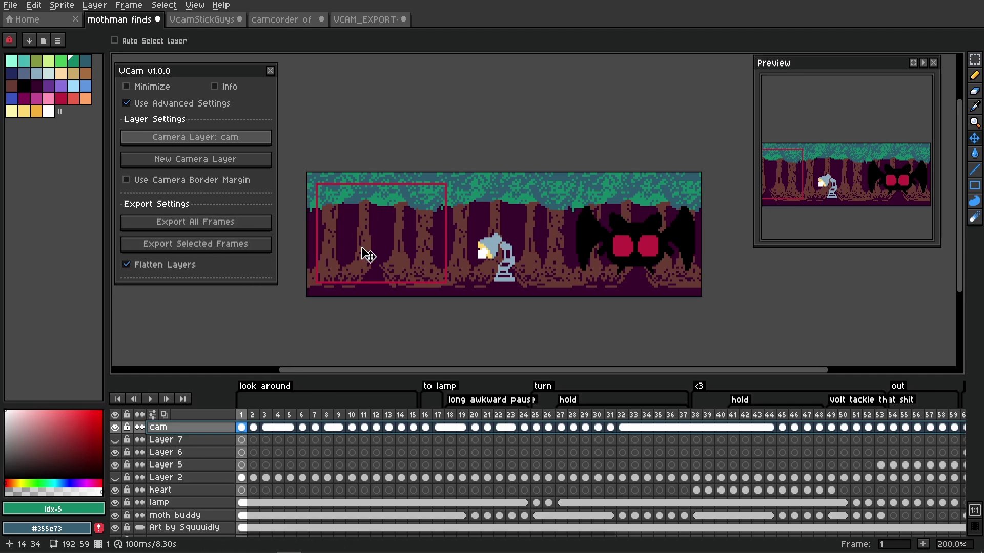
# - Export all frames of the mothman sprite and toggle the Flattened and cam layers' visibility to examine the result
pyautogui.click(217, 226)
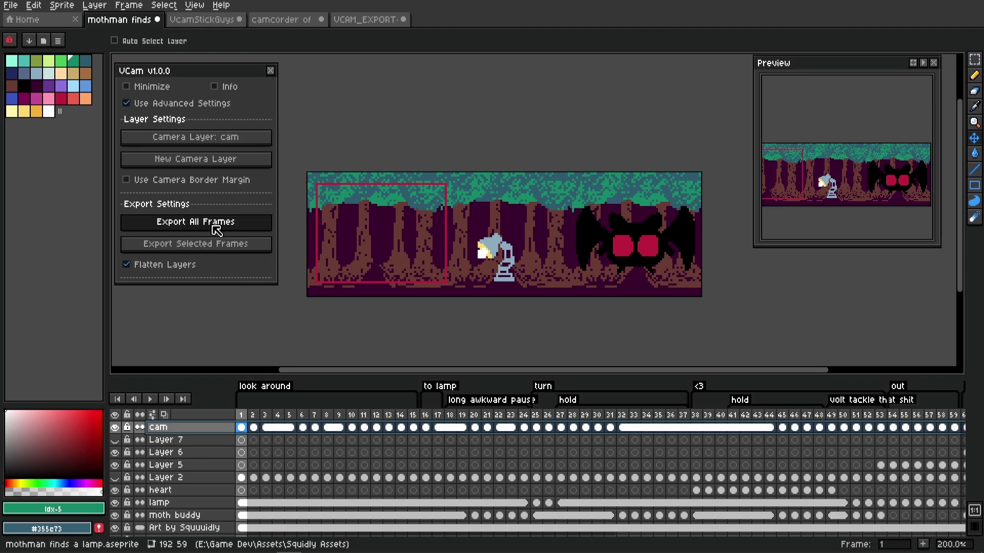
pyautogui.click(222, 440)
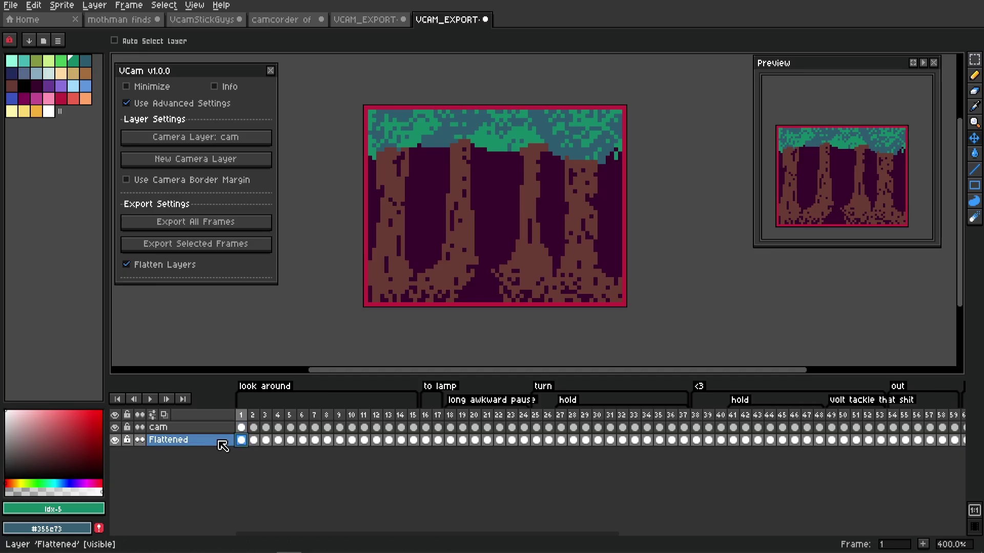
pyautogui.click(115, 440)
pyautogui.click(115, 440)
pyautogui.click(114, 441)
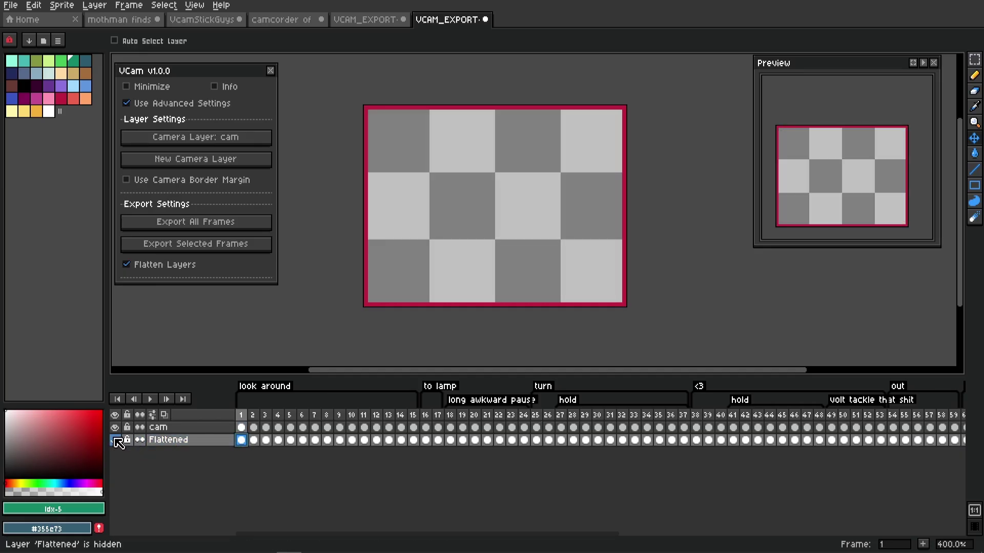
pyautogui.click(115, 441)
pyautogui.click(115, 427)
pyautogui.click(116, 428)
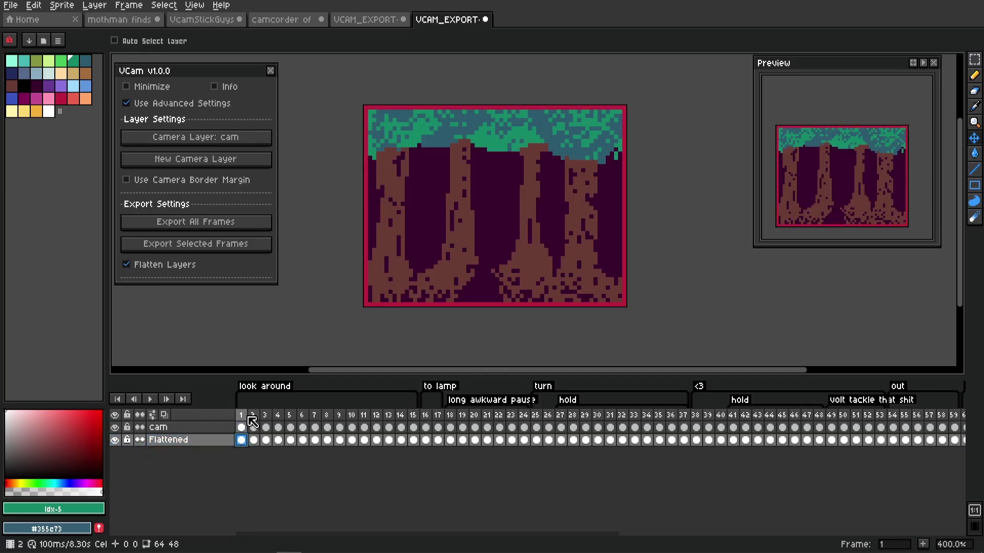
# - Hide the cam layer in the flattened mothman export and play back its animation
pyautogui.moveTo(245, 423)
pyautogui.mouseDown()
pyautogui.moveTo(374, 440)
pyautogui.moveTo(604, 440)
pyautogui.moveTo(241, 440)
pyautogui.mouseUp()
pyautogui.click(117, 429)
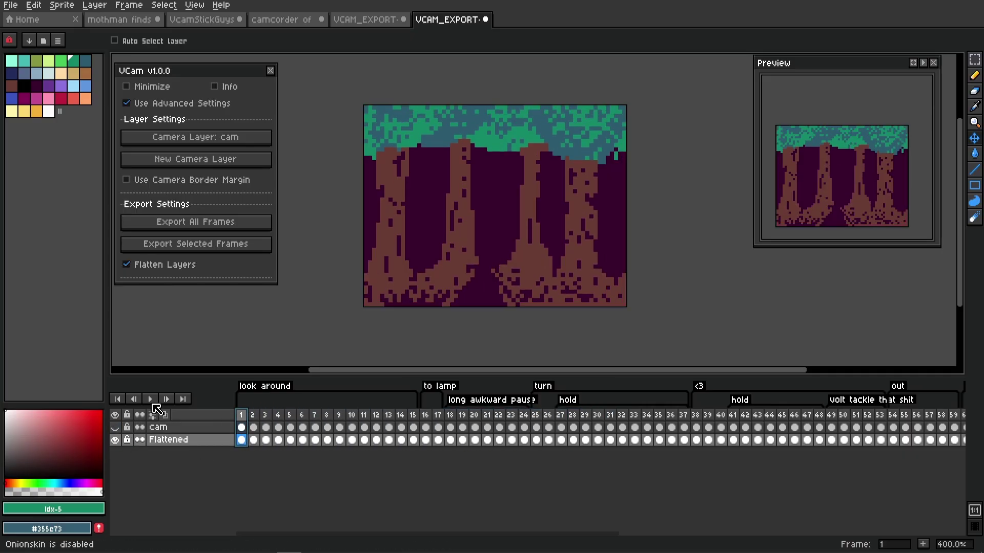
pyautogui.press('Return')
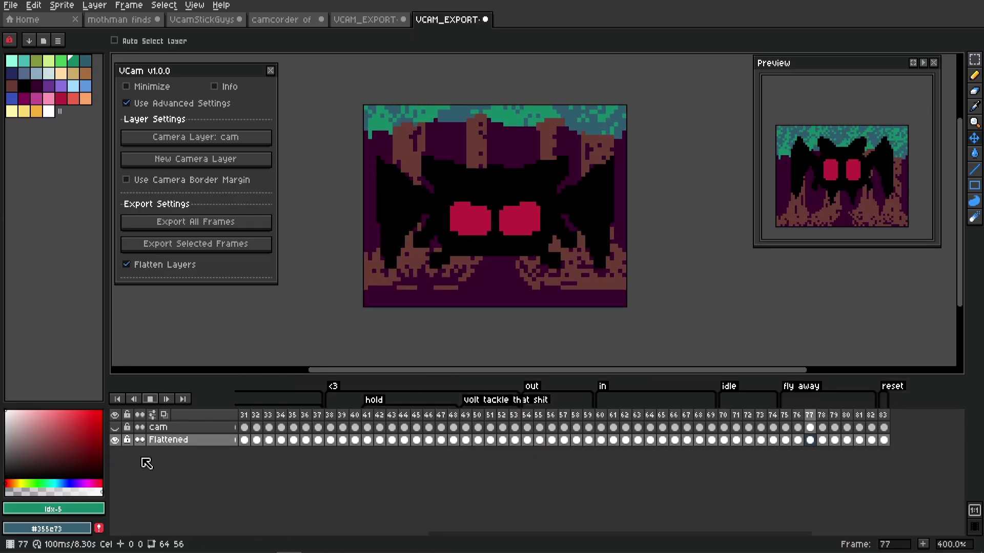
# - Switch to the mothman sprite, open The Tween Machine and place its window beside the Preview
pyautogui.click(121, 20)
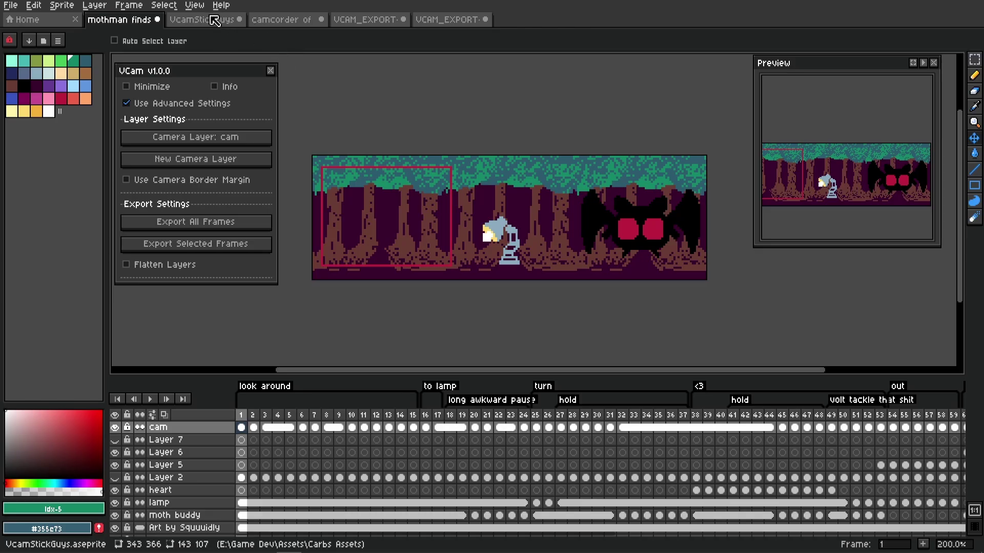
pyautogui.click(129, 5)
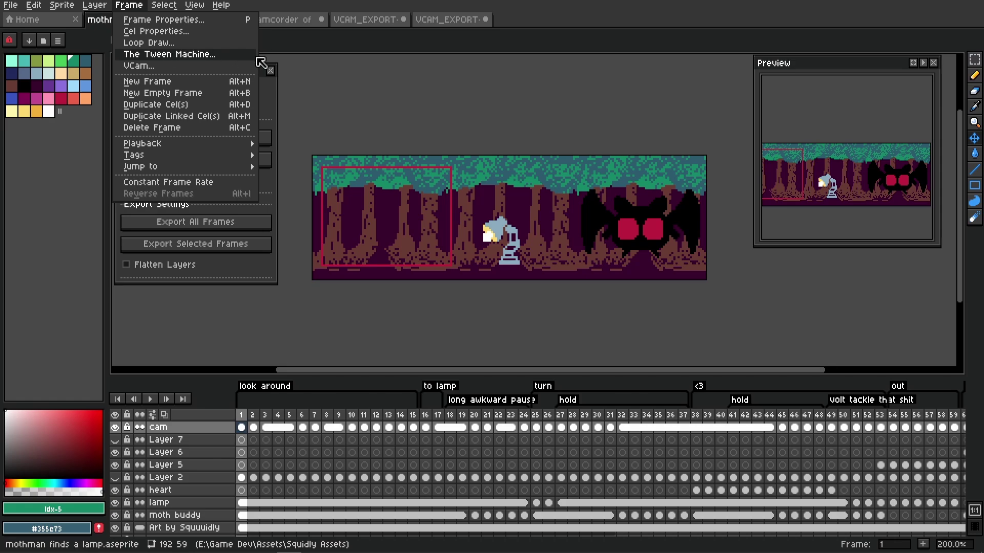
pyautogui.click(169, 54)
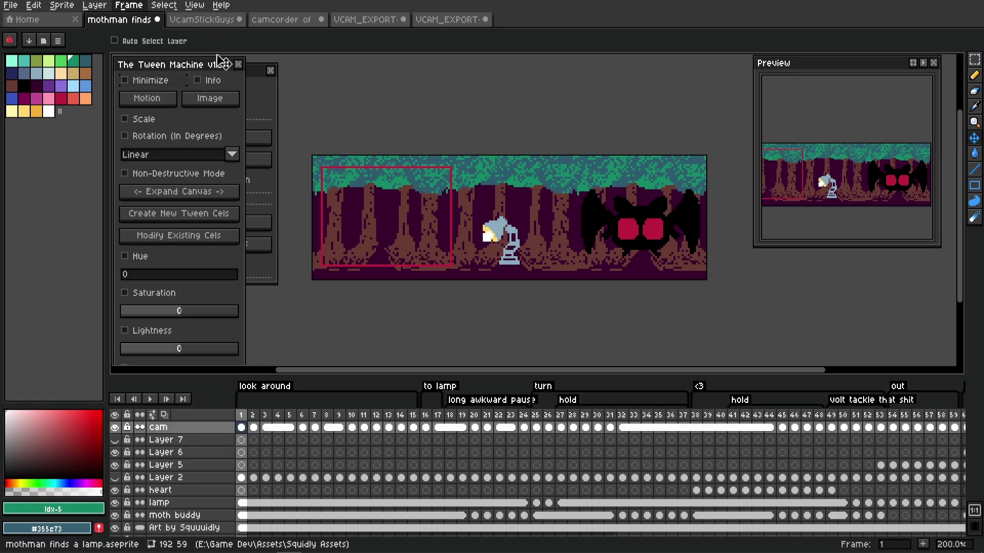
pyautogui.moveTo(203, 64); pyautogui.dragTo(683, 76)
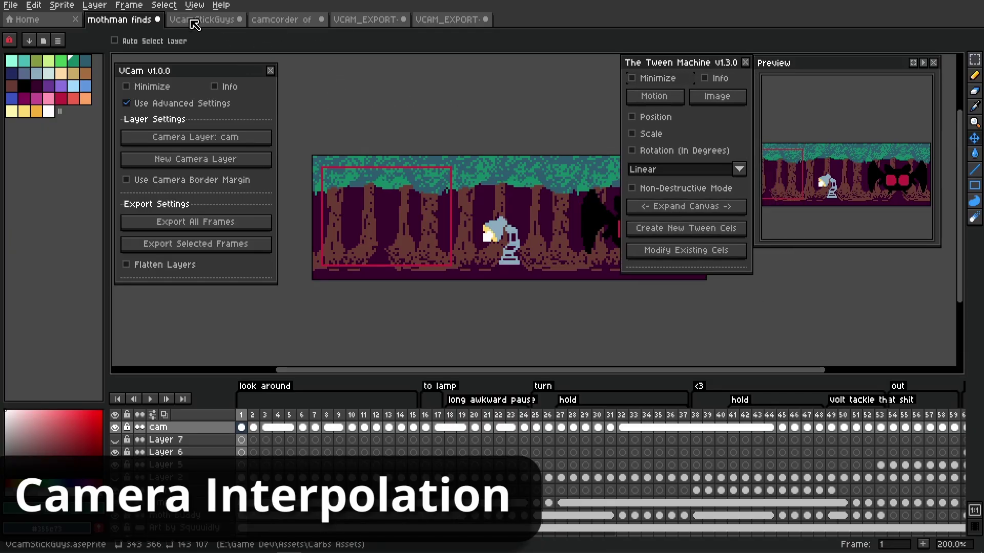
# - Switch to VcamStickGuys and undo the [VCAM] layer's cel edits until only frame 1 holds a camera cel
pyautogui.click(208, 23)
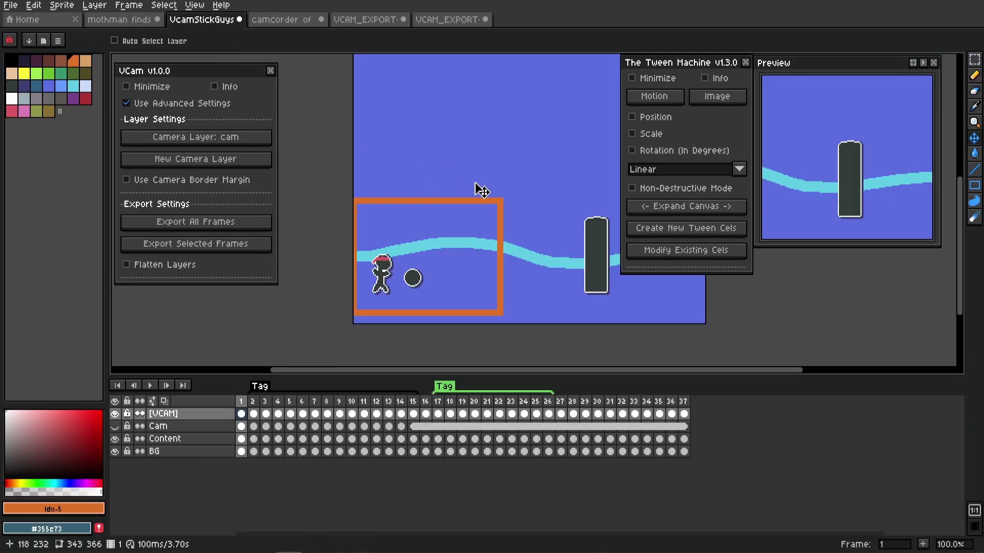
pyautogui.moveTo(451, 188); pyautogui.dragTo(439, 204)
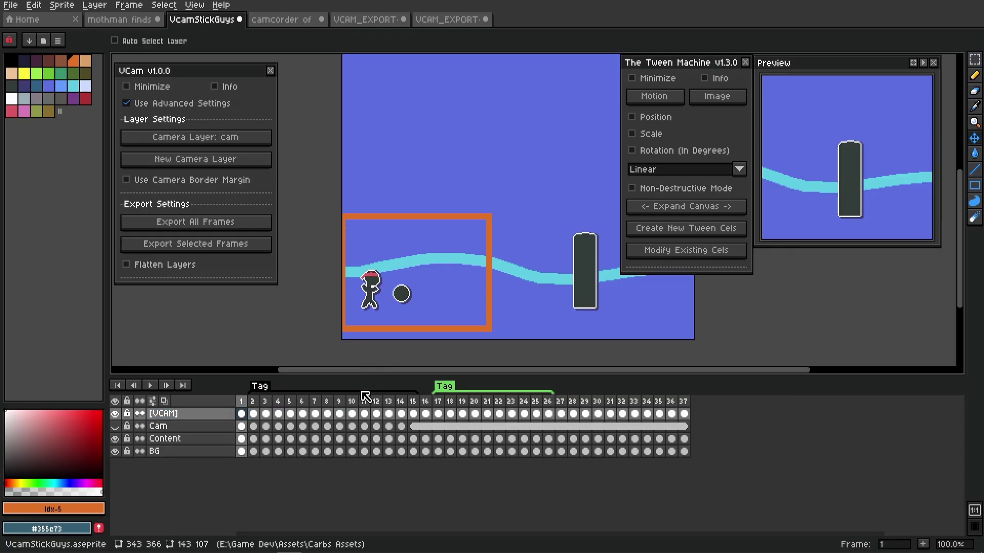
pyautogui.hotkey('ctrl', 'z')
pyautogui.hotkey('ctrl', 'z')
pyautogui.hotkey('ctrl', 'z')
pyautogui.hotkey('ctrl', 'z')
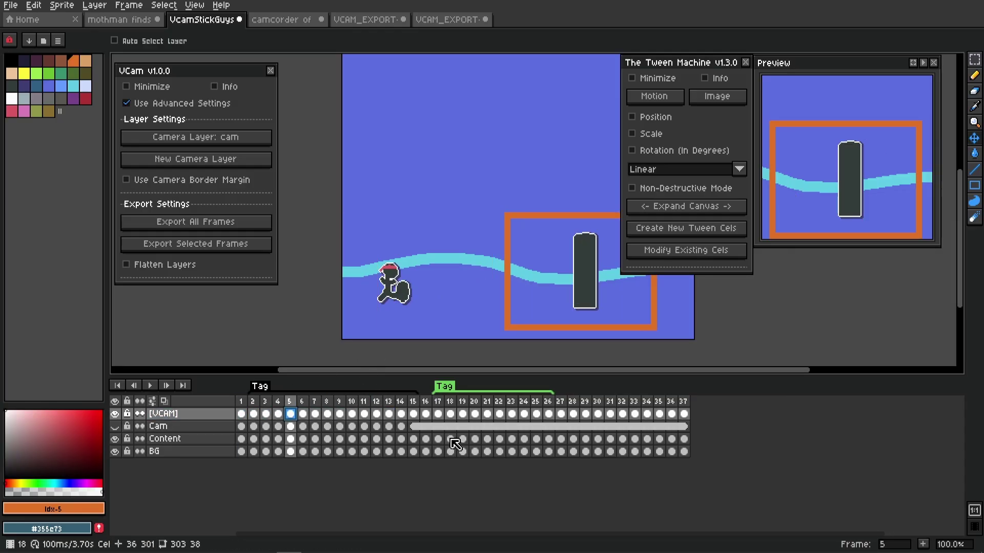
pyautogui.hotkey('ctrl', 'z')
pyautogui.press('Home')
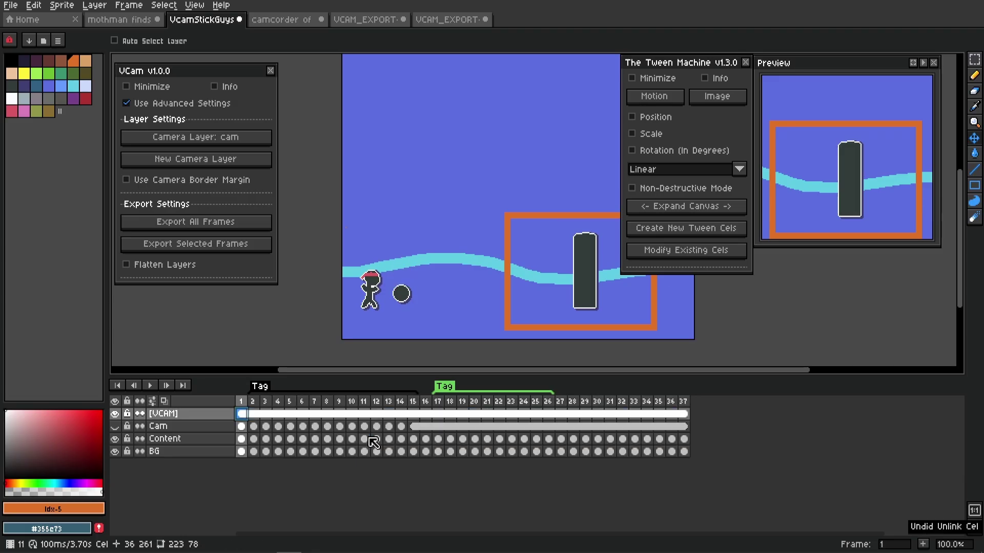
pyautogui.hotkey('ctrl', 'z')
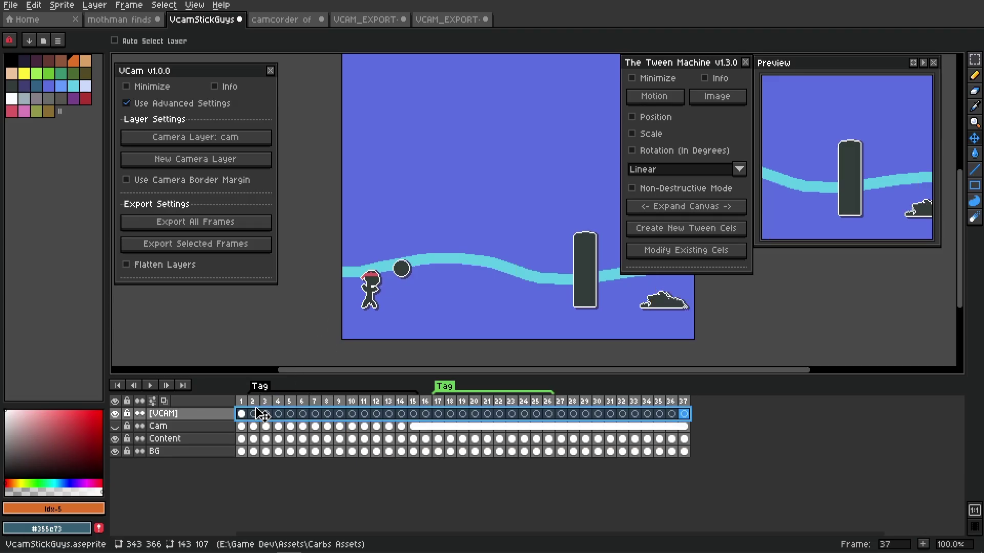
# - Position the [VCAM] rectangle around the stick figure on frame 1, up mid-scene on frame 10 and around the fallen figure on frame 24
pyautogui.click(241, 414)
pyautogui.moveTo(569, 290); pyautogui.dragTo(440, 312)
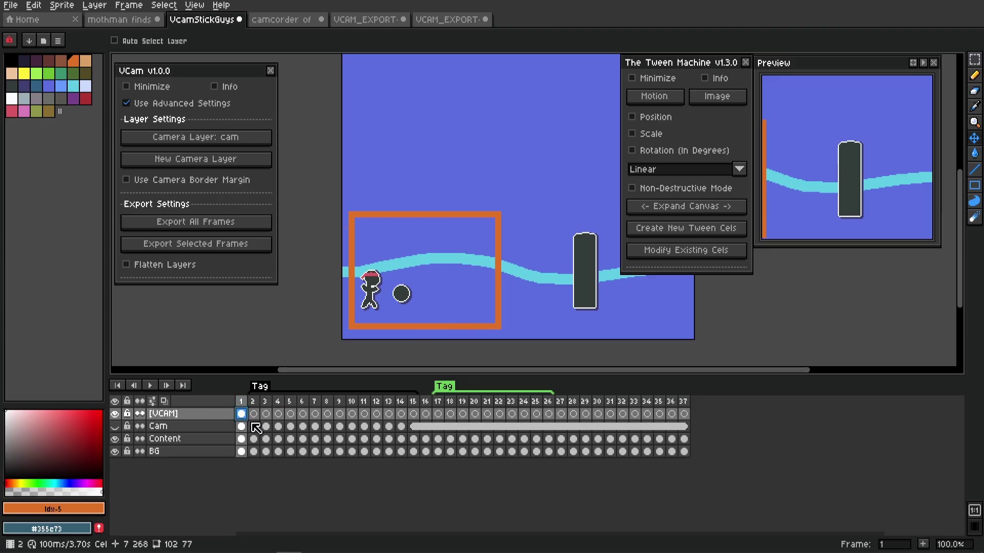
pyautogui.click(352, 414)
pyautogui.moveTo(433, 309); pyautogui.dragTo(520, 255)
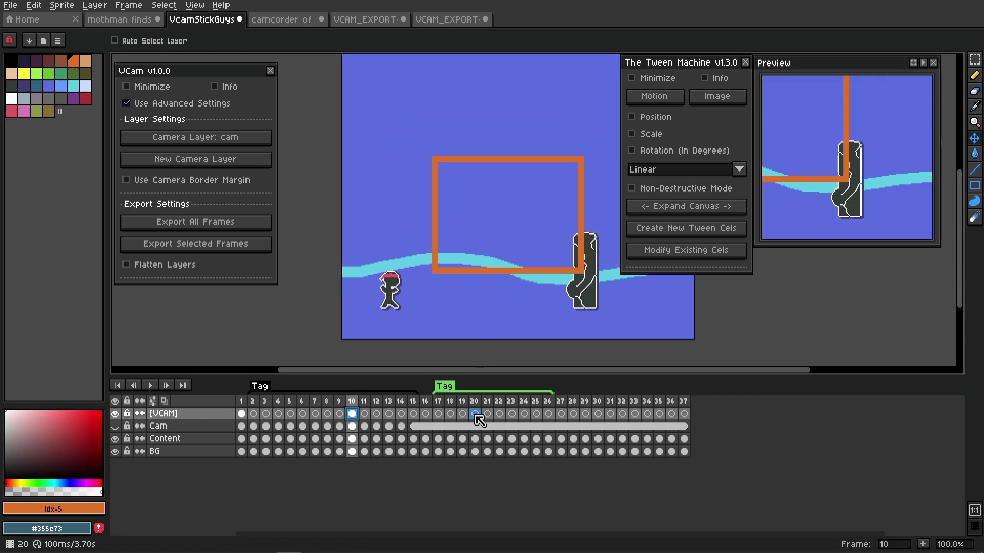
pyautogui.click(524, 415)
pyautogui.moveTo(449, 287); pyautogui.dragTo(646, 297)
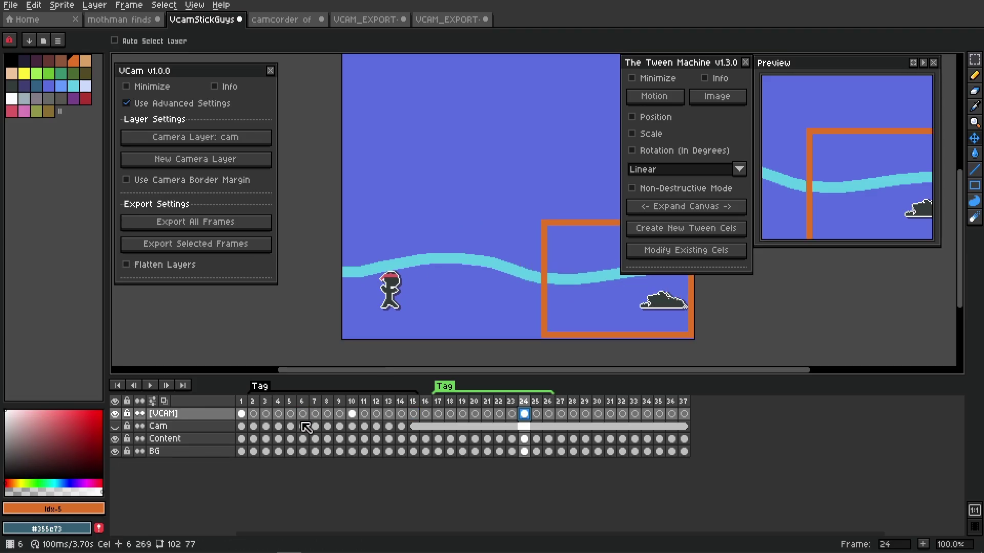
# - Create new linear Position tween cels for [VCAM] across frames 1 to 24 and return to frame 1
pyautogui.moveTo(247, 418); pyautogui.dragTo(528, 416)
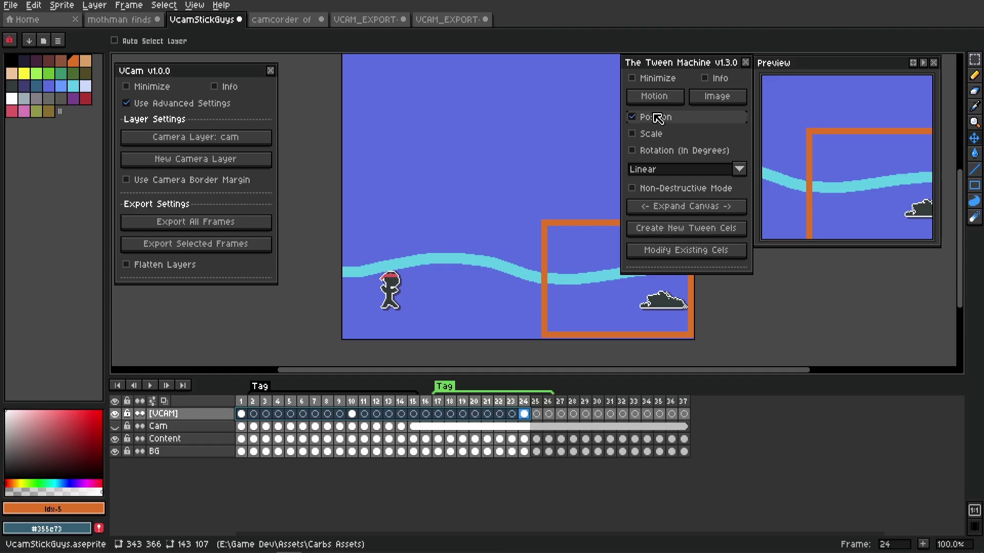
pyautogui.click(700, 231)
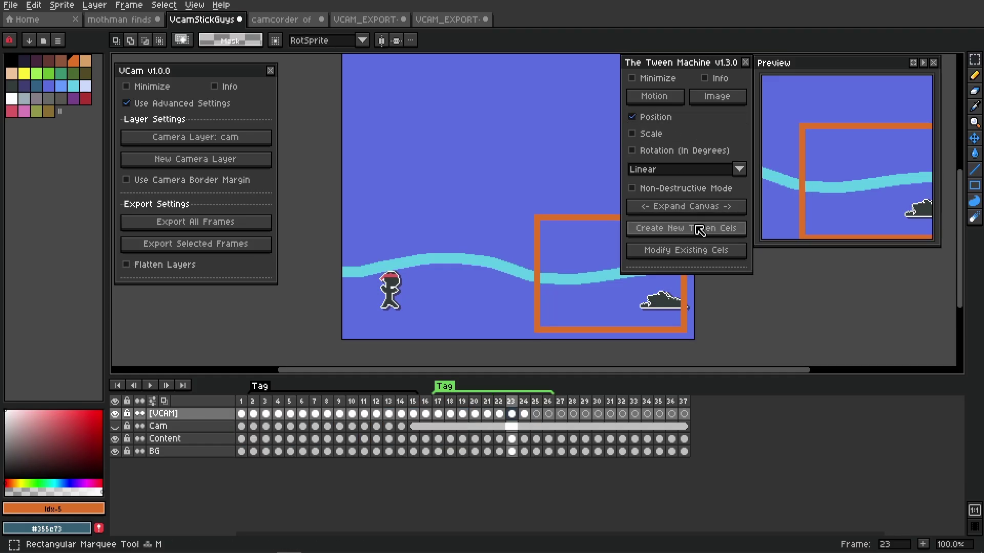
pyautogui.moveTo(245, 405)
pyautogui.mouseDown()
pyautogui.moveTo(362, 414)
pyautogui.moveTo(433, 439)
pyautogui.moveTo(254, 440)
pyautogui.moveTo(461, 414)
pyautogui.moveTo(261, 414)
pyautogui.moveTo(535, 414)
pyautogui.moveTo(241, 414)
pyautogui.mouseUp()
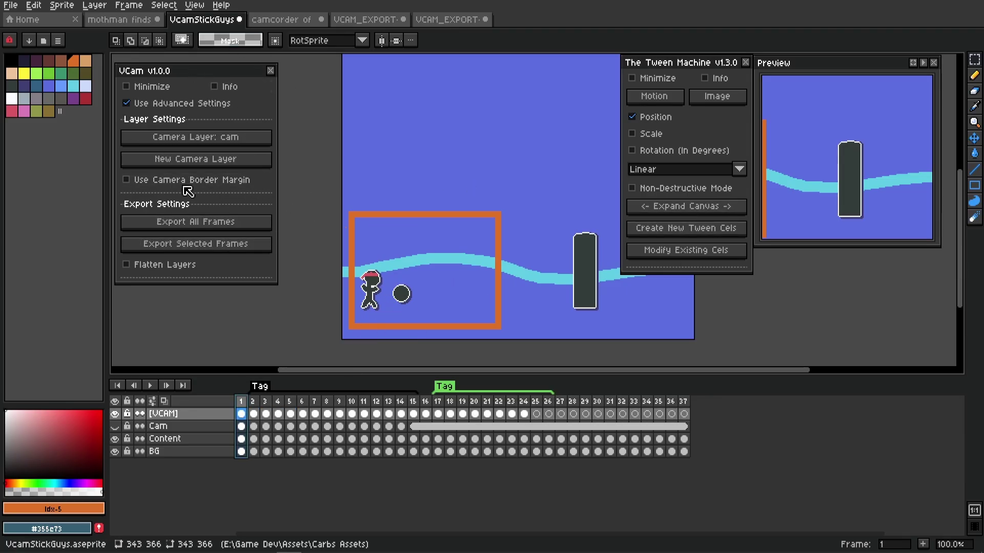
# - Turn off VCam's advanced settings, set [VCAM] as the camera layer and export all frames
pyautogui.click(203, 108)
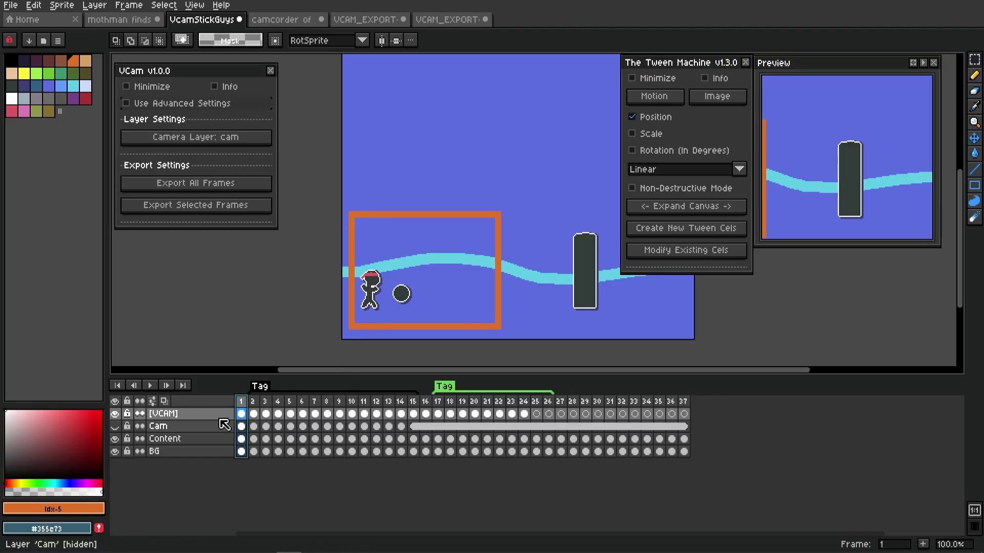
pyautogui.click(227, 137)
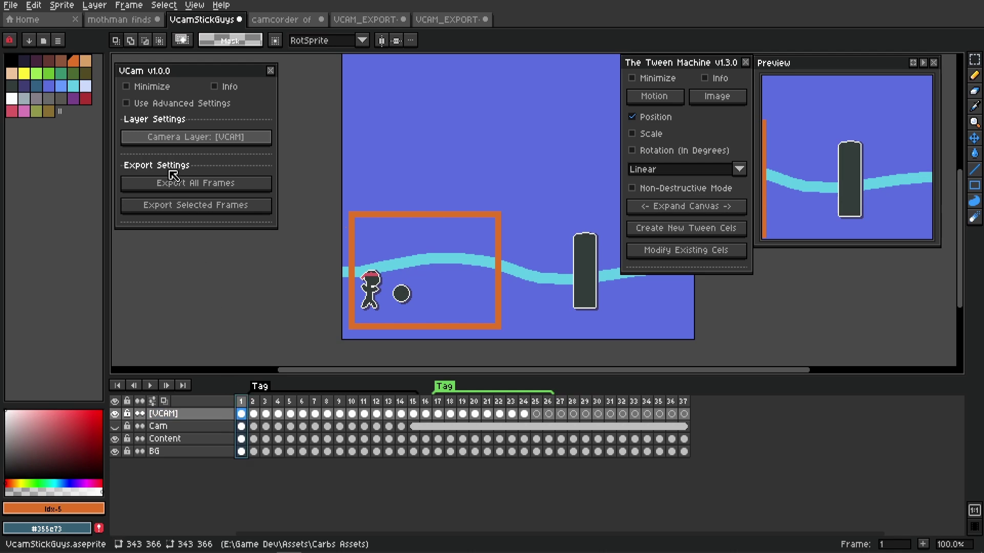
pyautogui.click(190, 183)
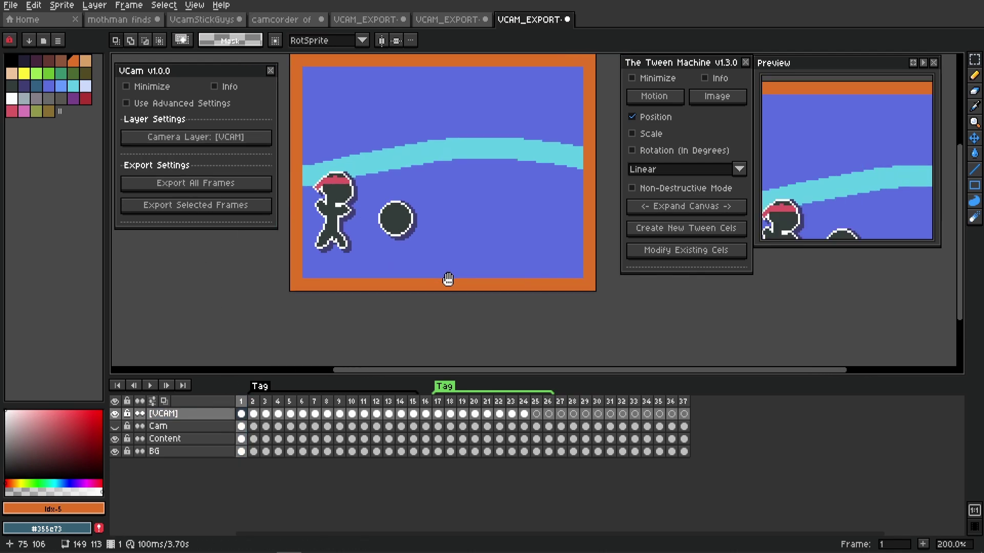
# - Hide the [VCAM] layer in the exported sprite and play back its animation
pyautogui.moveTo(448, 279); pyautogui.dragTo(477, 297)
pyautogui.click(114, 413)
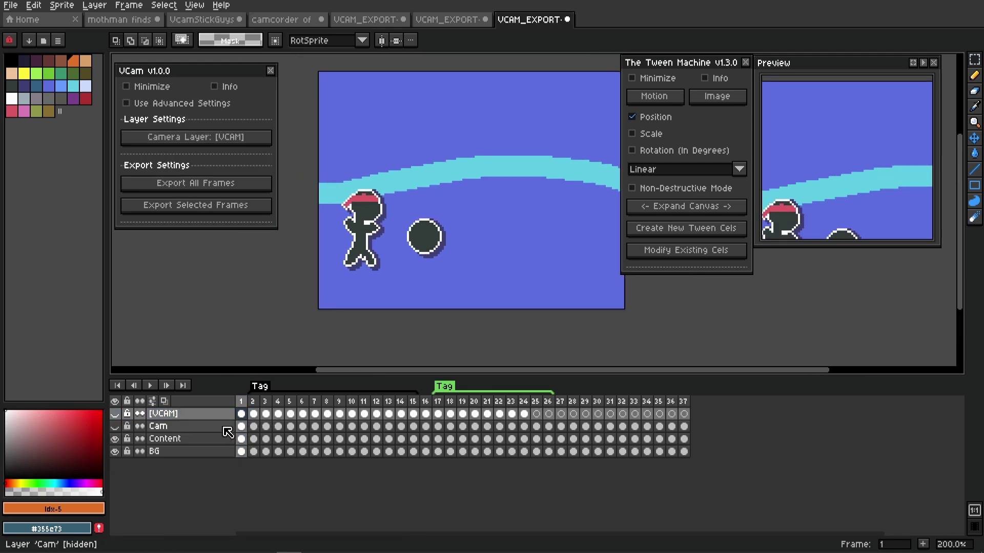
pyautogui.click(151, 385)
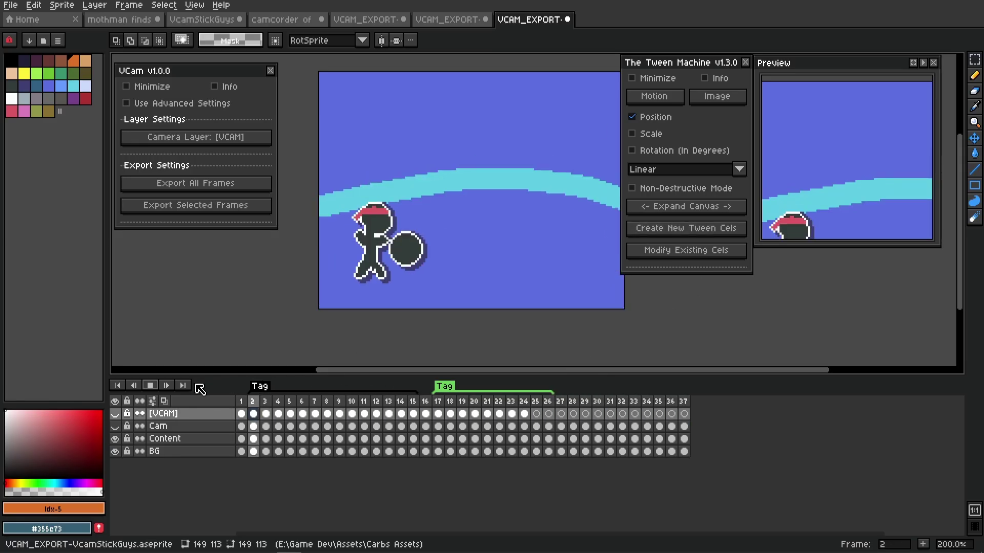
pyautogui.click(151, 389)
# - View VCam's Help & Info reference, close it and return the exported sprite to frame 1
pyautogui.click(225, 87)
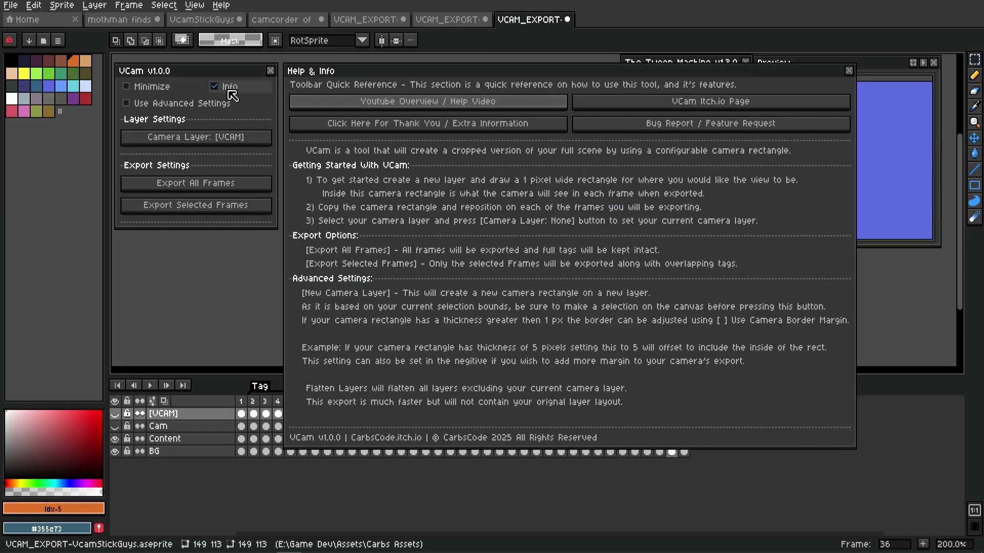
pyautogui.click(225, 87)
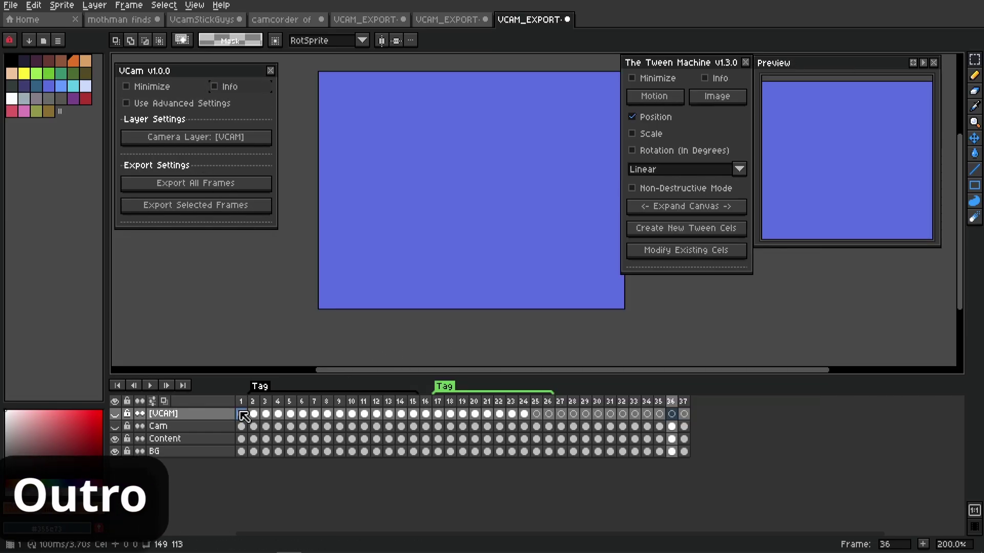
pyautogui.click(242, 414)
pyautogui.moveTo(396, 154); pyautogui.dragTo(359, 189)
pyautogui.click(131, 22)
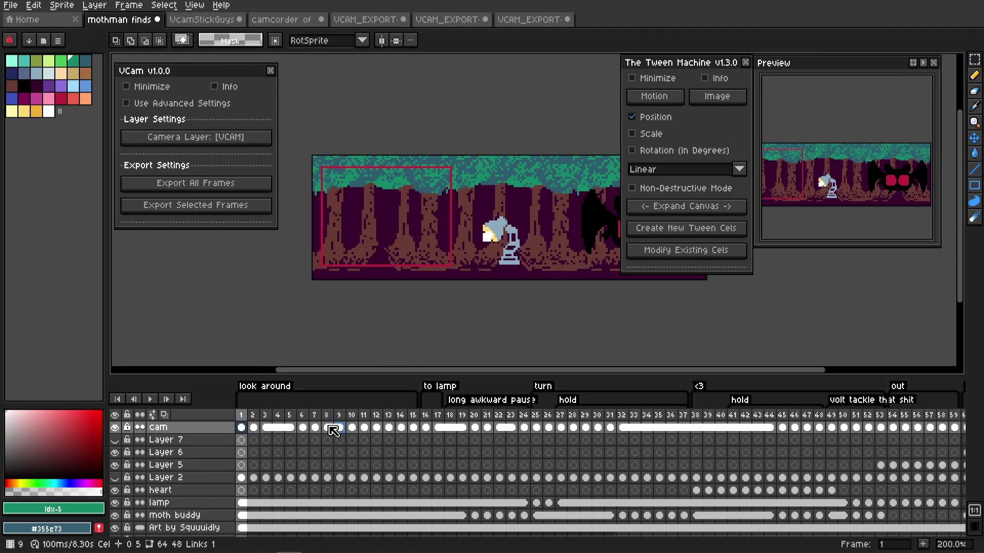
pyautogui.moveTo(244, 427)
pyautogui.mouseDown()
pyautogui.moveTo(472, 439)
pyautogui.moveTo(267, 438)
pyautogui.moveTo(241, 427)
pyautogui.mouseUp()
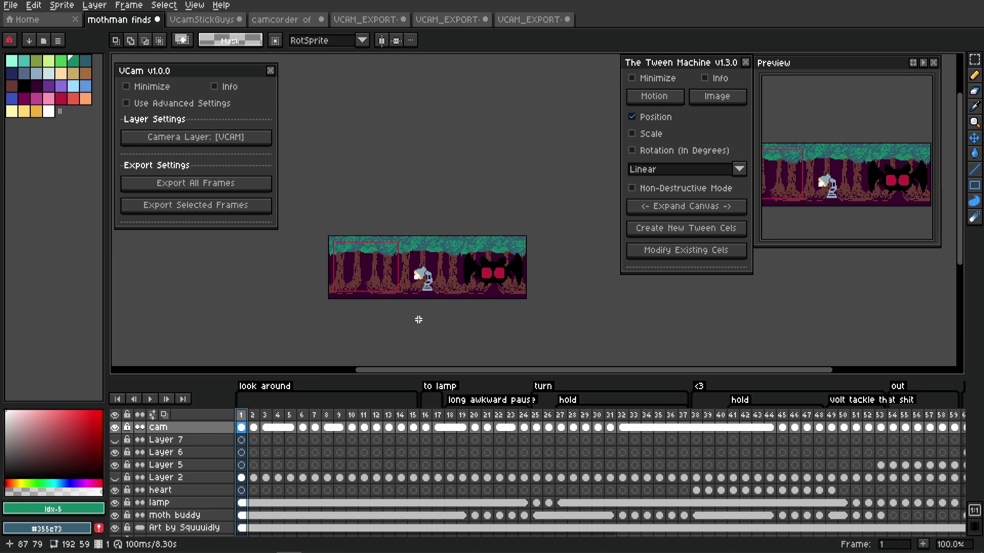
pyautogui.scroll(-2, 421, 318)
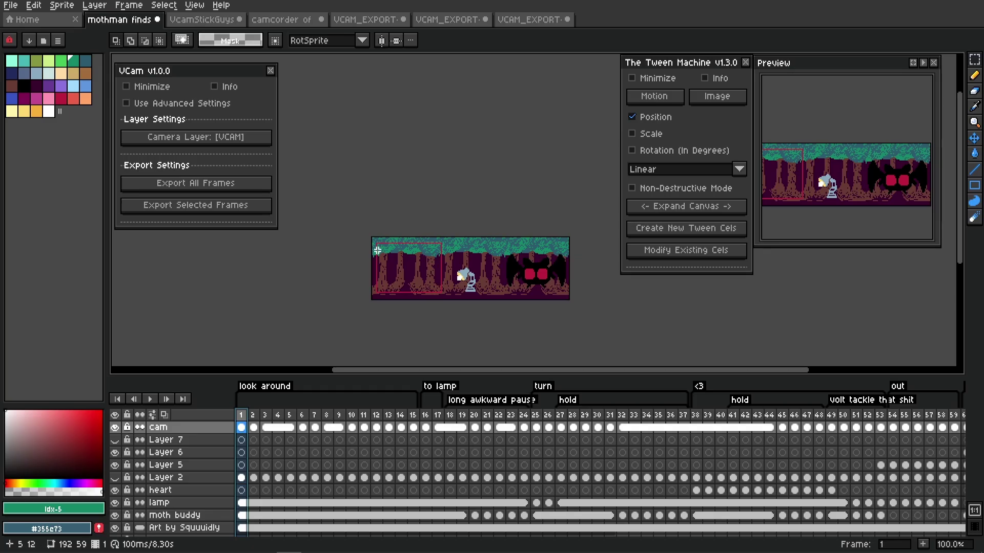
pyautogui.scroll(2, 448, 300)
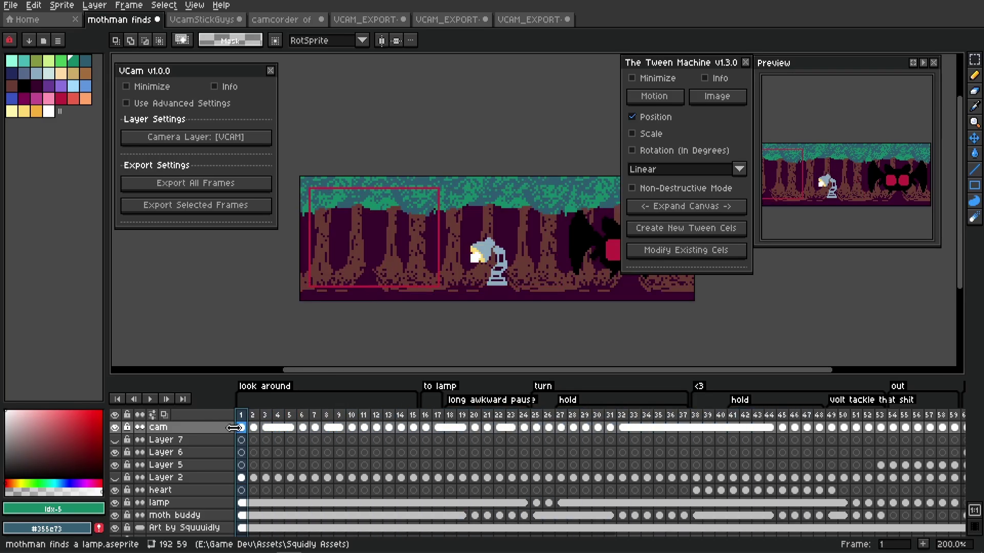
pyautogui.moveTo(319, 300)
pyautogui.mouseDown()
pyautogui.moveTo(358, 259)
pyautogui.moveTo(294, 305)
pyautogui.moveTo(378, 306)
pyautogui.moveTo(336, 309)
pyautogui.mouseUp()
pyautogui.moveTo(386, 232); pyautogui.dragTo(365, 226)
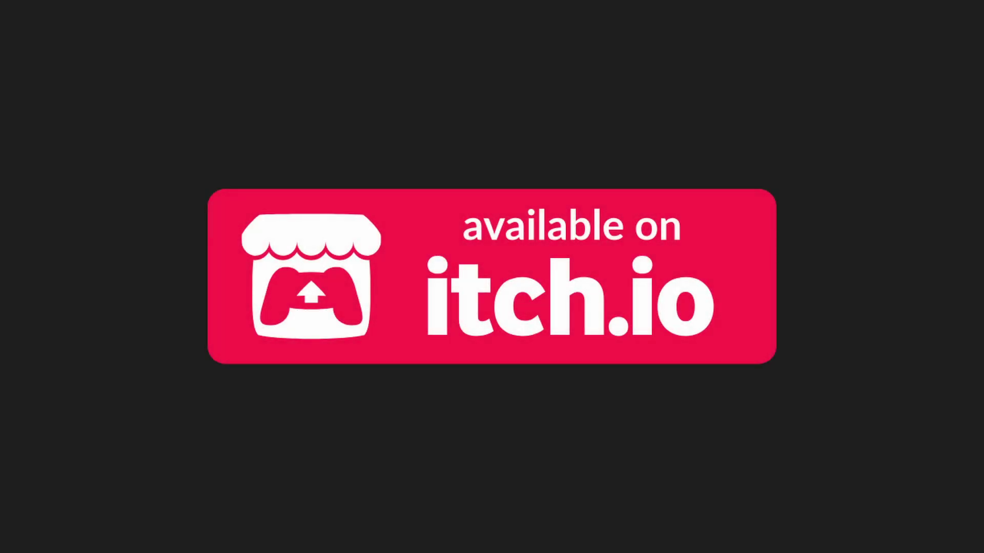